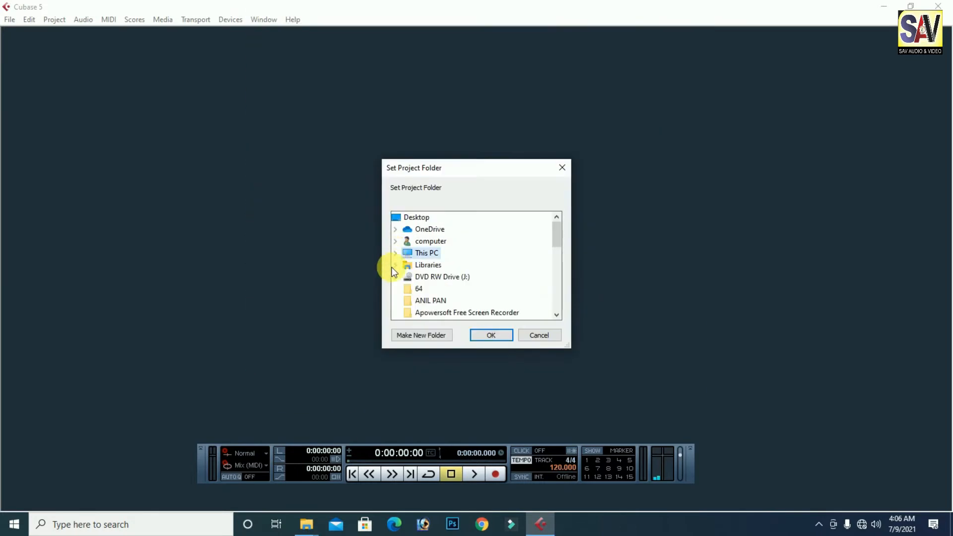
# Create a new folder named after the singer on Local Disk (F:) and set it as the project folder.
pyautogui.click(395, 253)
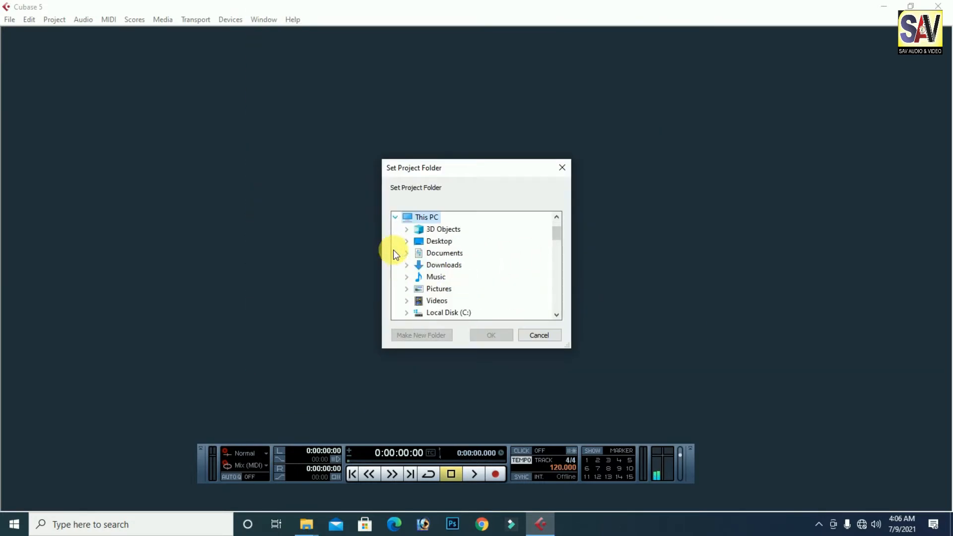
pyautogui.moveTo(556, 233); pyautogui.dragTo(556, 246)
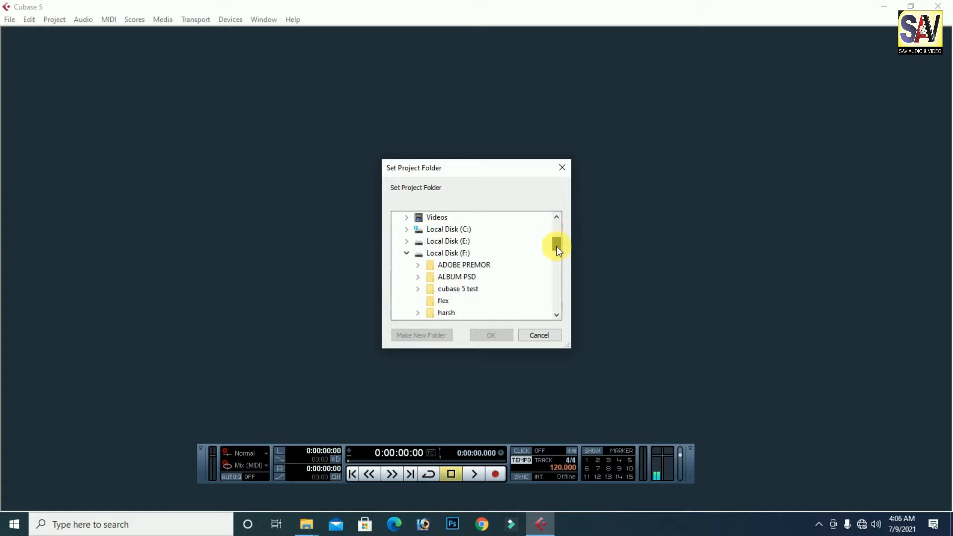
pyautogui.click(407, 253)
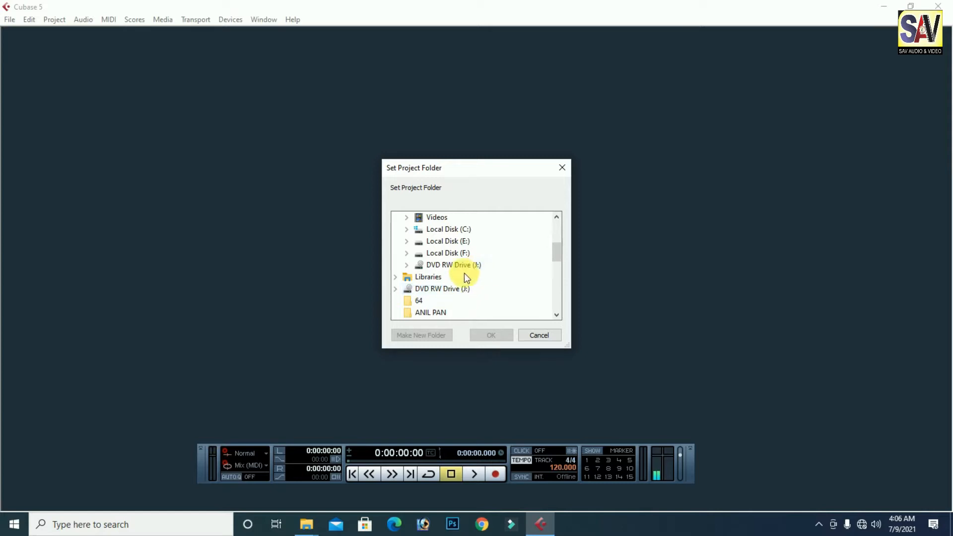
pyautogui.doubleClick(462, 253)
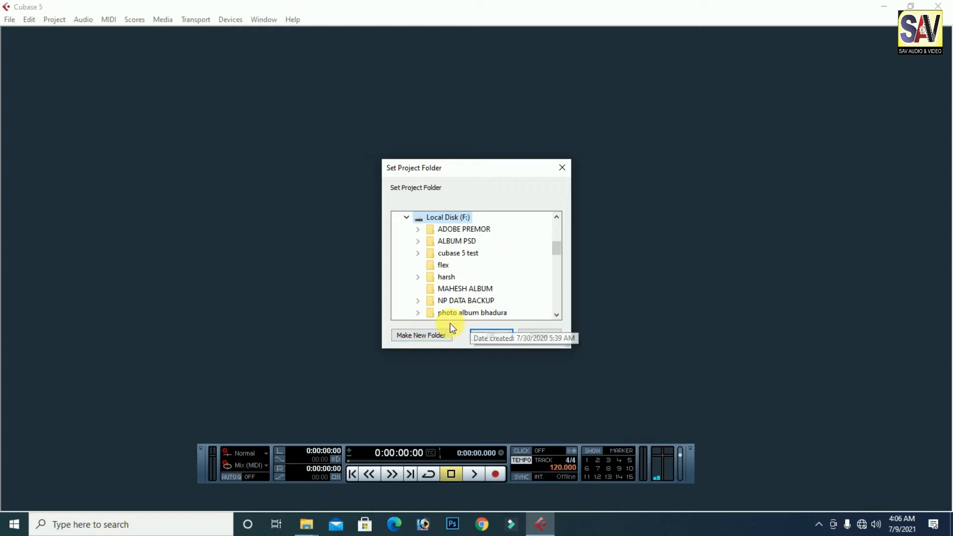
pyautogui.click(432, 335)
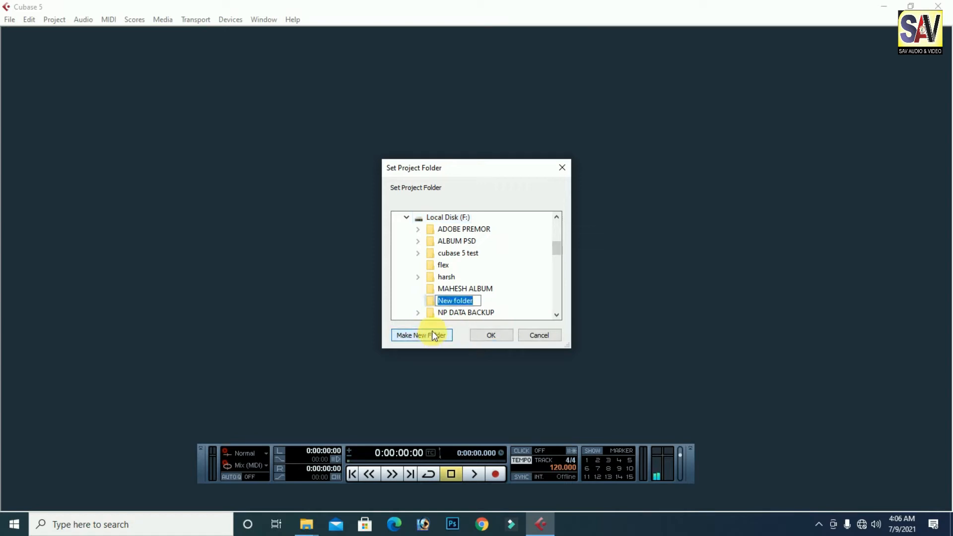
pyautogui.write('S')
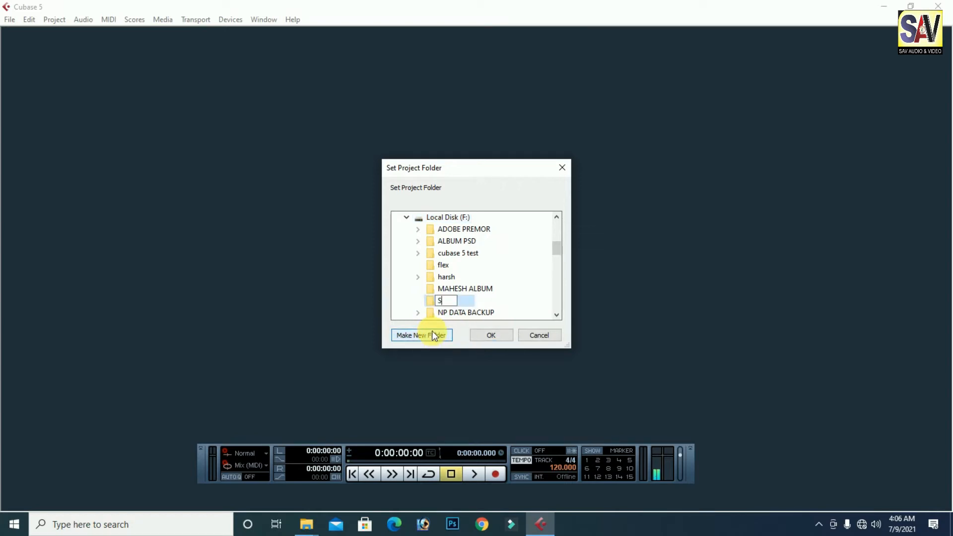
pyautogui.write('UKDEV SINGER')
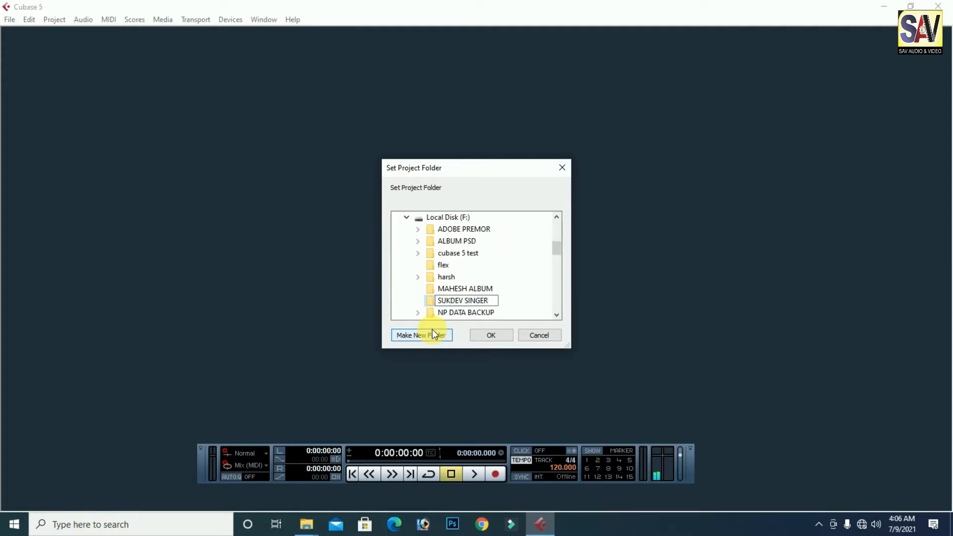
pyautogui.click(488, 332)
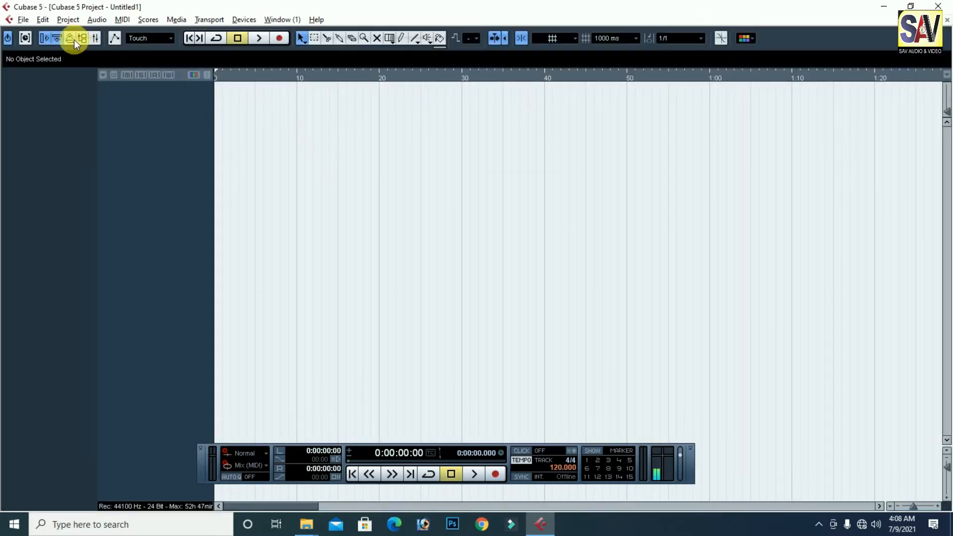
# Add eight mono audio tracks to the empty project.
pyautogui.rightClick(177, 151)
pyautogui.click(243, 151)
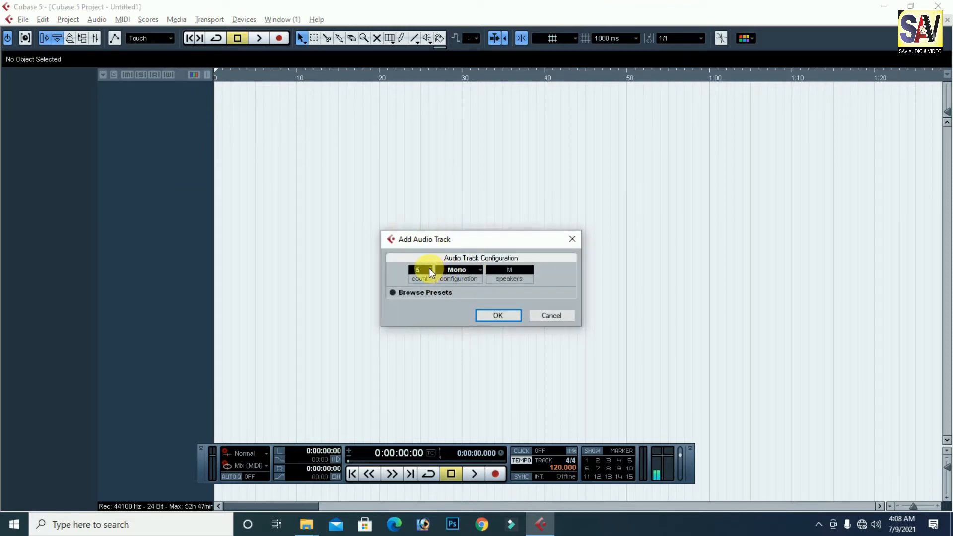
pyautogui.click(506, 315)
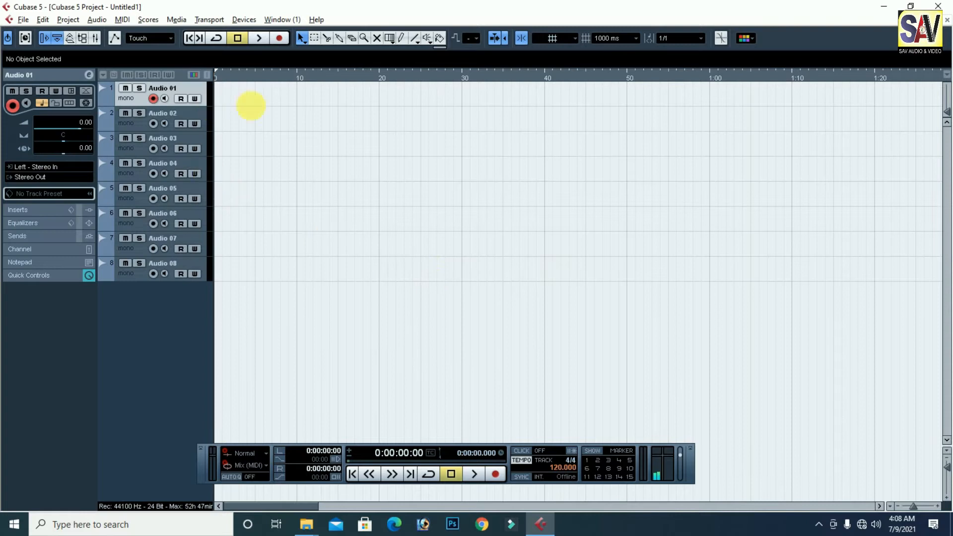
# Record a take about 14 seconds long on the first audio track, enlarging the track's height during the recording.
pyautogui.click(279, 39)
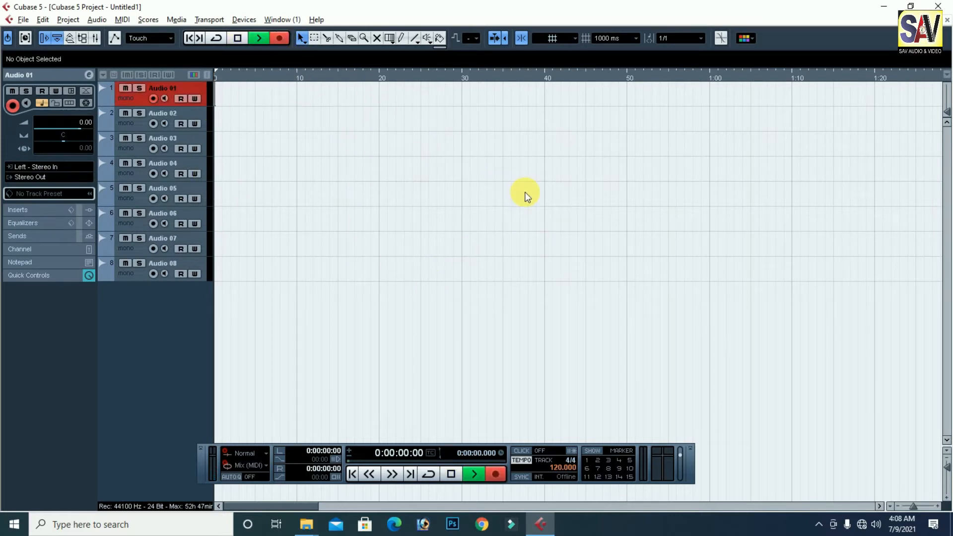
pyautogui.press('h')
pyautogui.press('h')
pyautogui.press('h')
pyautogui.press('h')
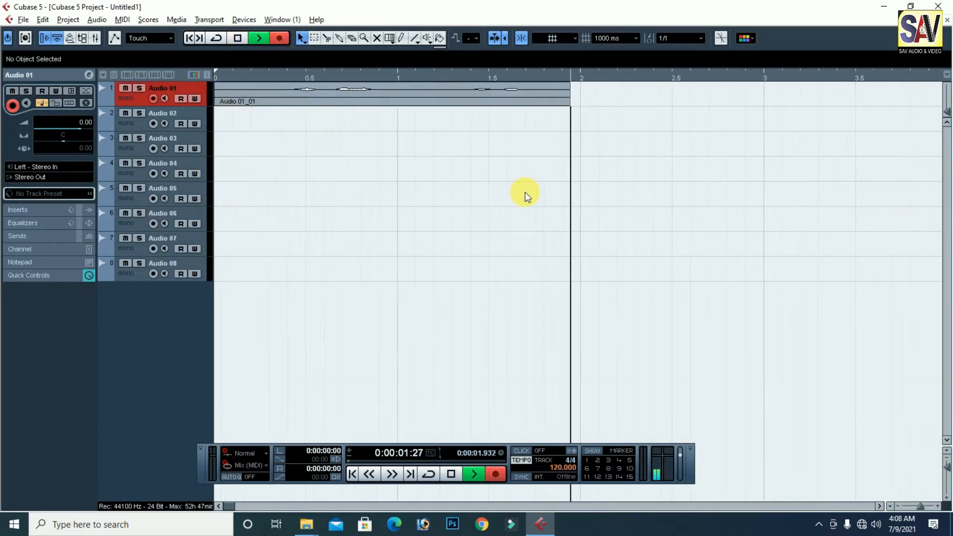
pyautogui.press('g')
pyautogui.press('g')
pyautogui.press('g')
pyautogui.moveTo(153, 106); pyautogui.dragTo(266, 191)
pyautogui.press('g')
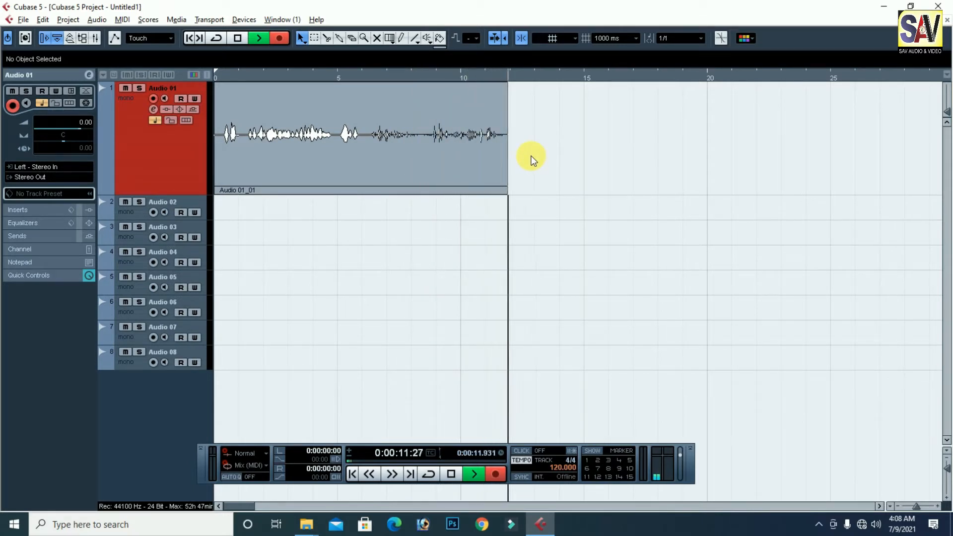
pyautogui.press('g')
pyautogui.press('g')
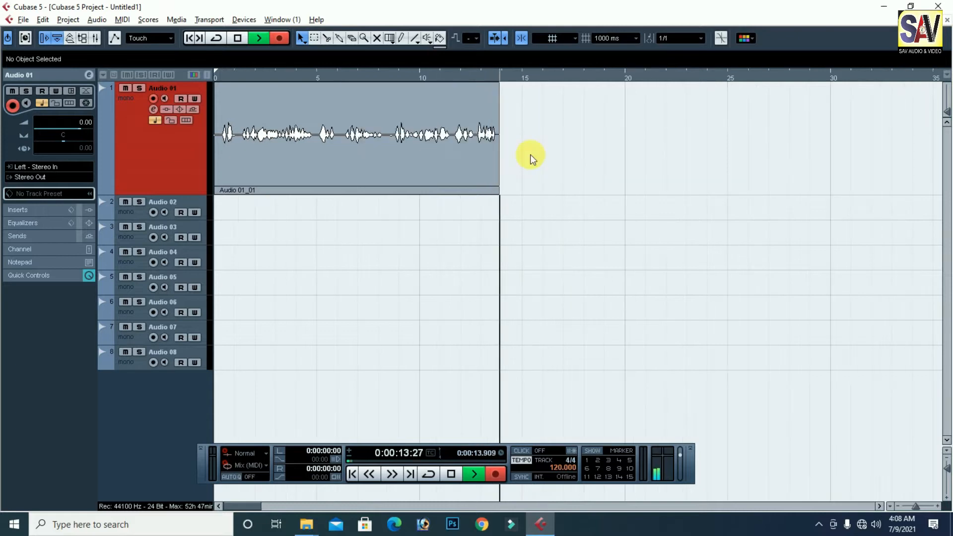
pyautogui.press('space')
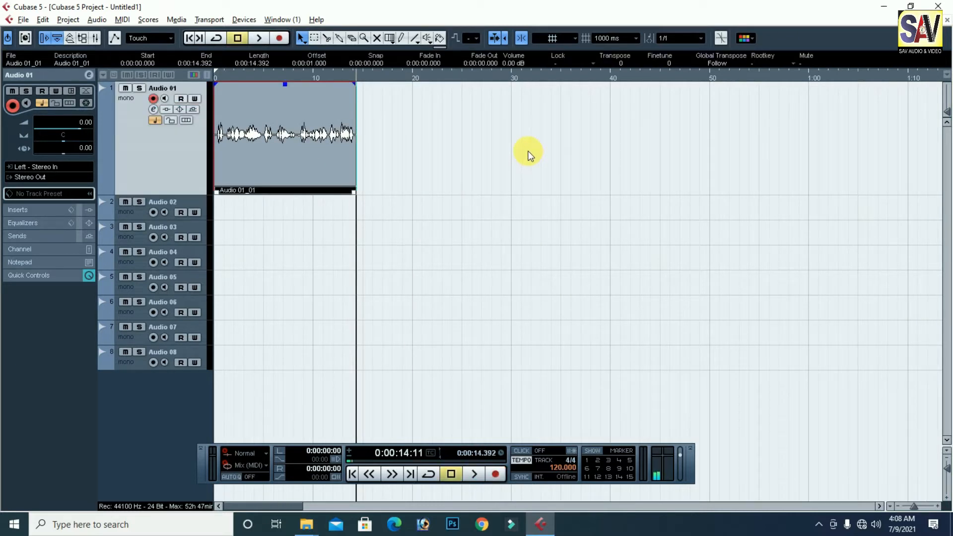
pyautogui.click(23, 19)
pyautogui.click(48, 116)
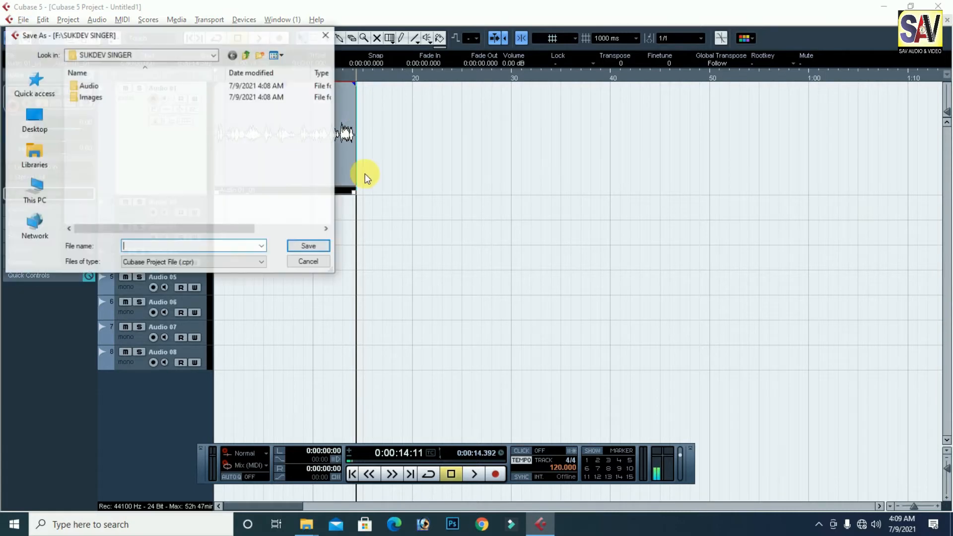
pyautogui.press('Escape')
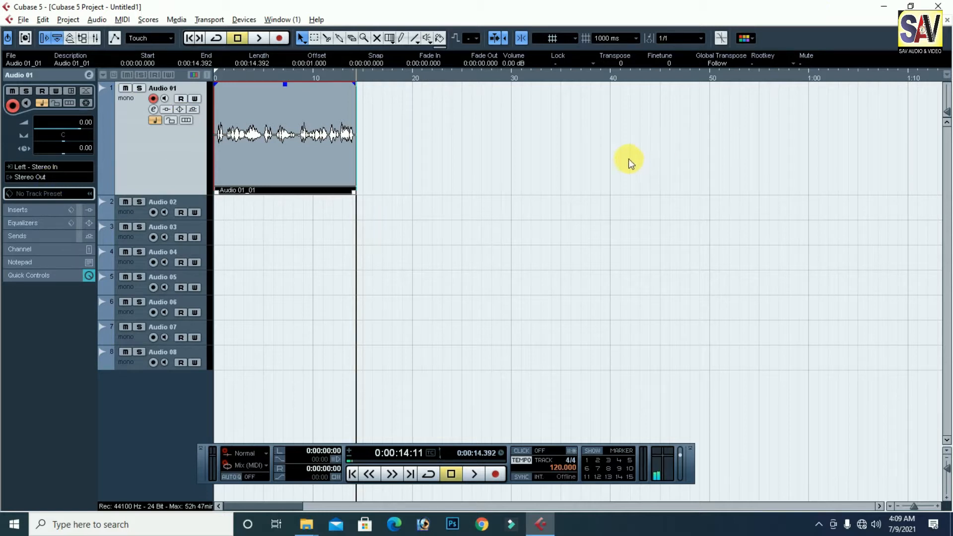
# Select the second and third audio tracks in turn, and close the project without saving it.
pyautogui.click(132, 211)
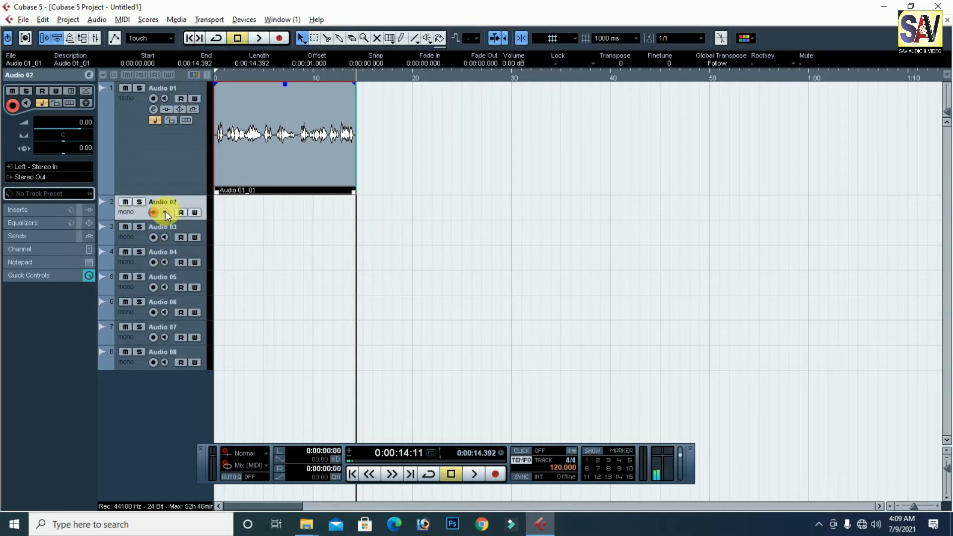
pyautogui.click(132, 240)
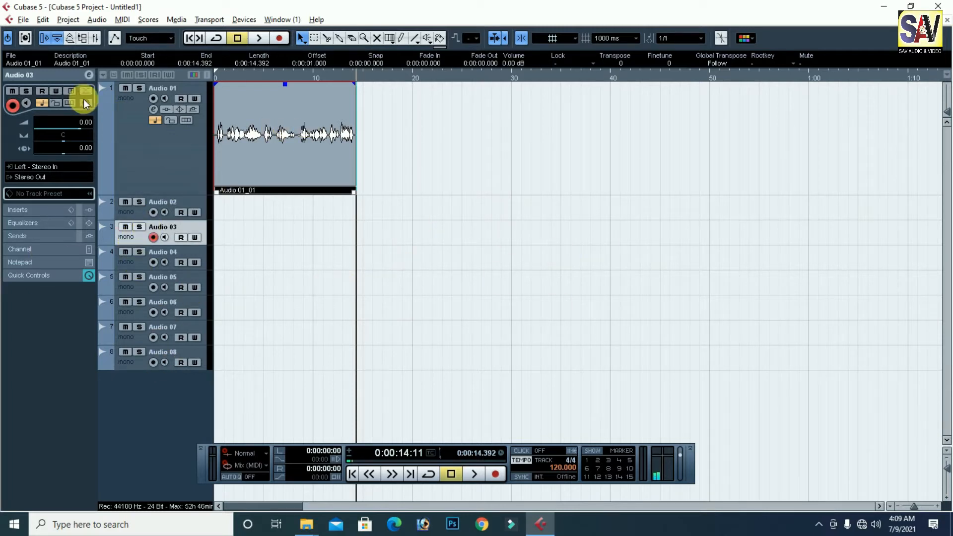
pyautogui.click(937, 6)
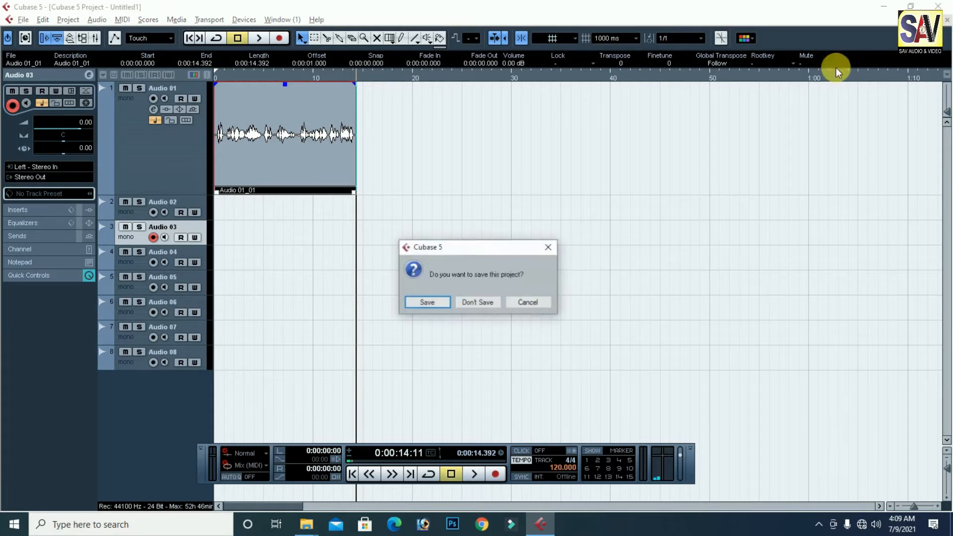
pyautogui.click(481, 301)
pyautogui.click(459, 301)
# Open the 8-Me andhara project from the 8-Me andhara folder, with the file type set to Any Type.
pyautogui.click(10, 19)
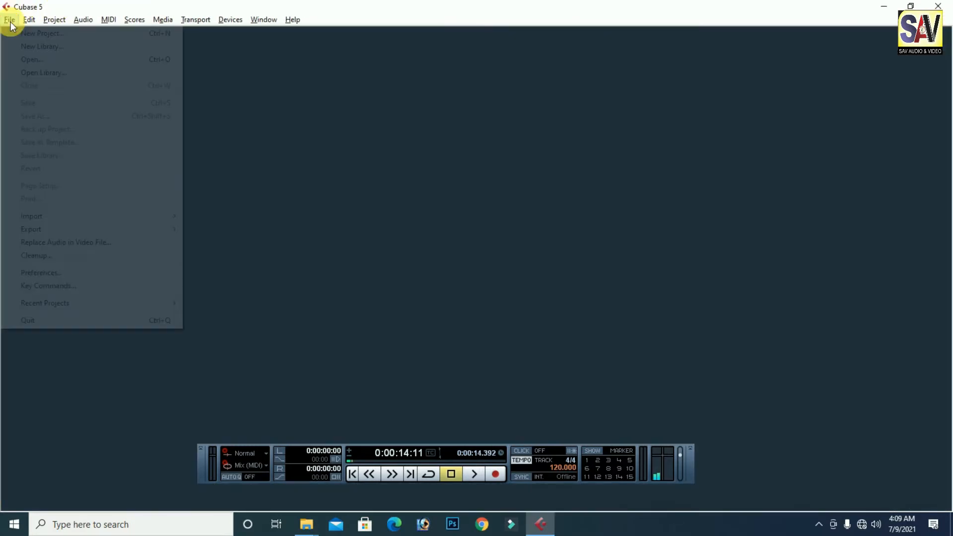
pyautogui.click(27, 55)
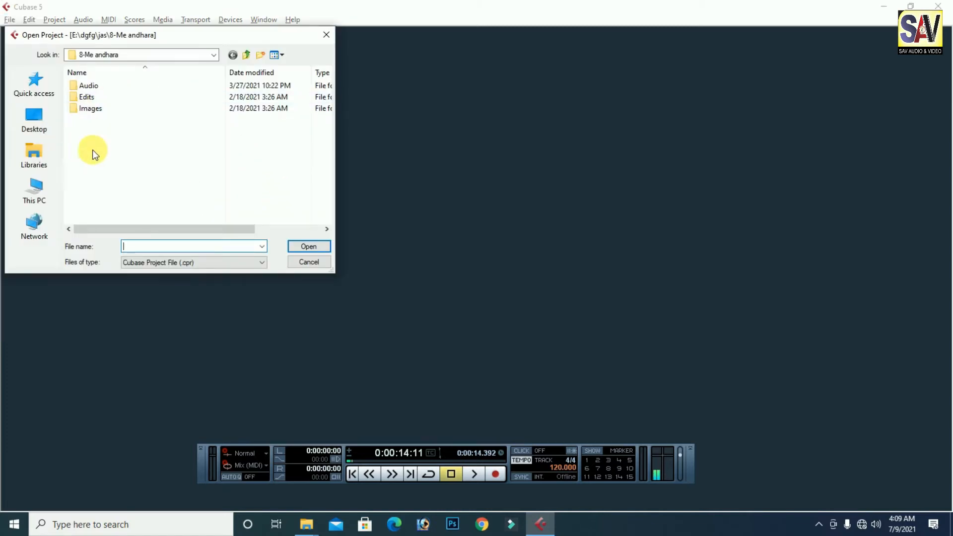
pyautogui.click(258, 261)
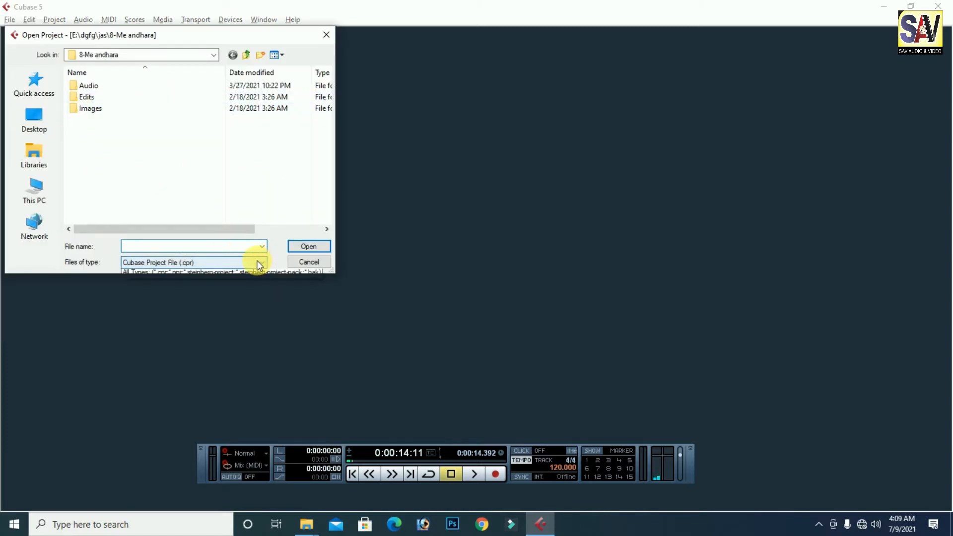
pyautogui.click(142, 320)
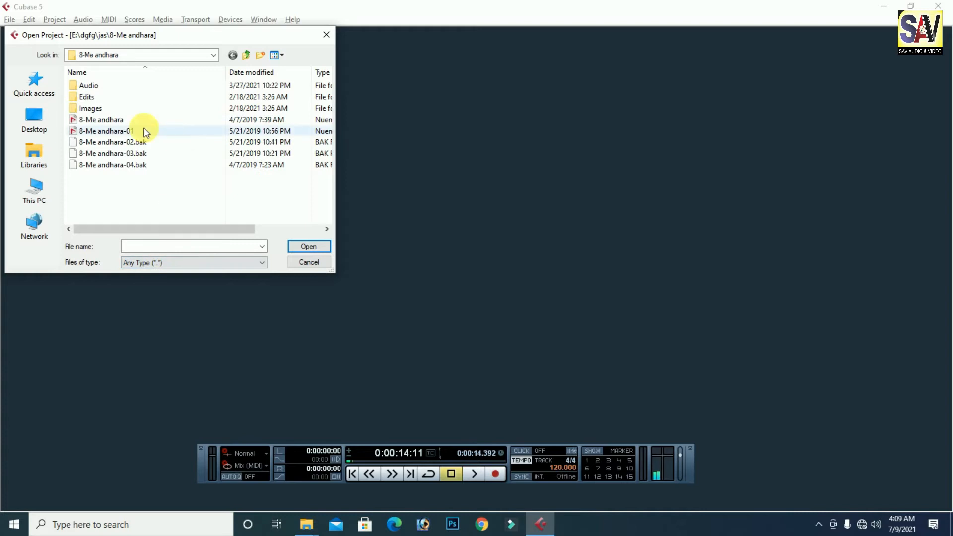
pyautogui.click(121, 119)
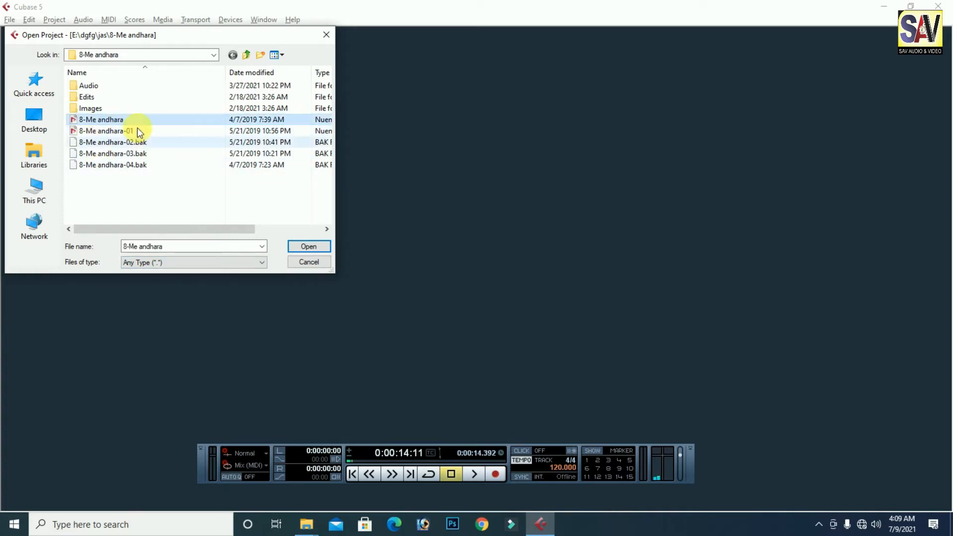
pyautogui.click(315, 246)
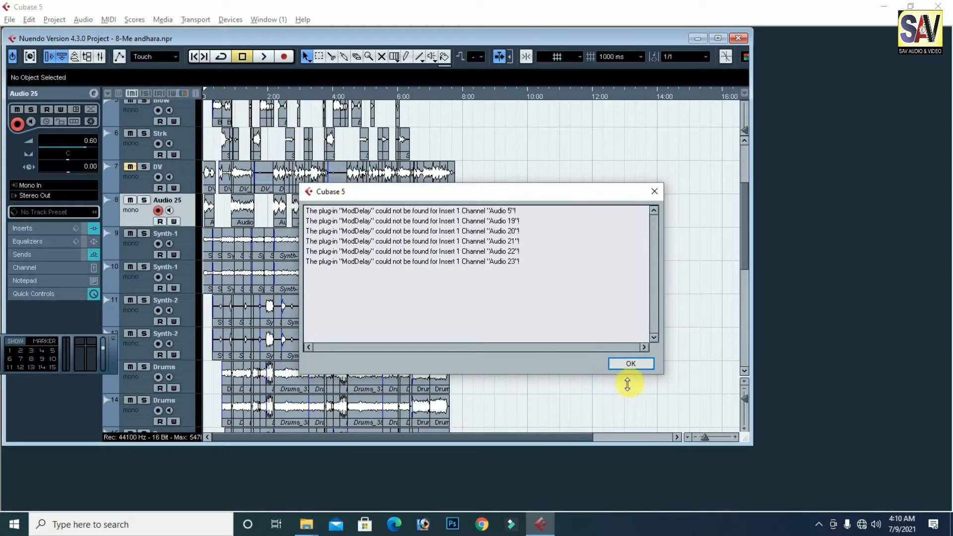
# Dismiss the missing plug-in list, cancel the missing ports mapping, and close the 8-Me andhara project.
pyautogui.click(617, 363)
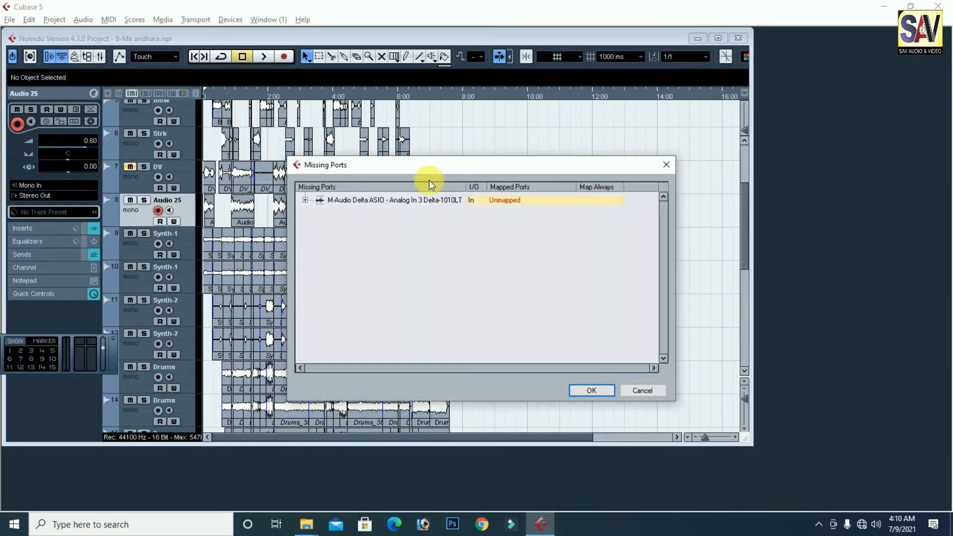
pyautogui.click(641, 390)
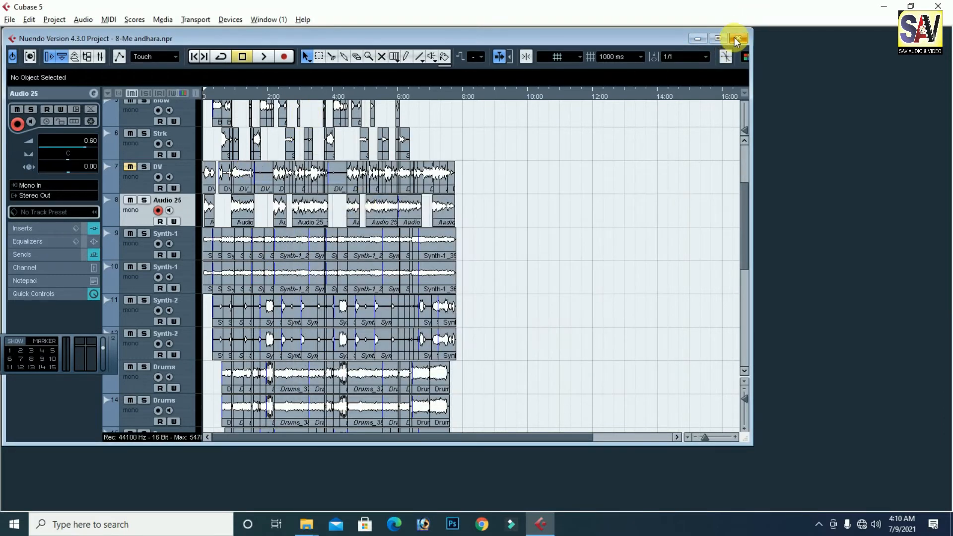
pyautogui.click(737, 38)
# Open the second most recent project, a .cpr file, from the recent projects.
pyautogui.click(7, 23)
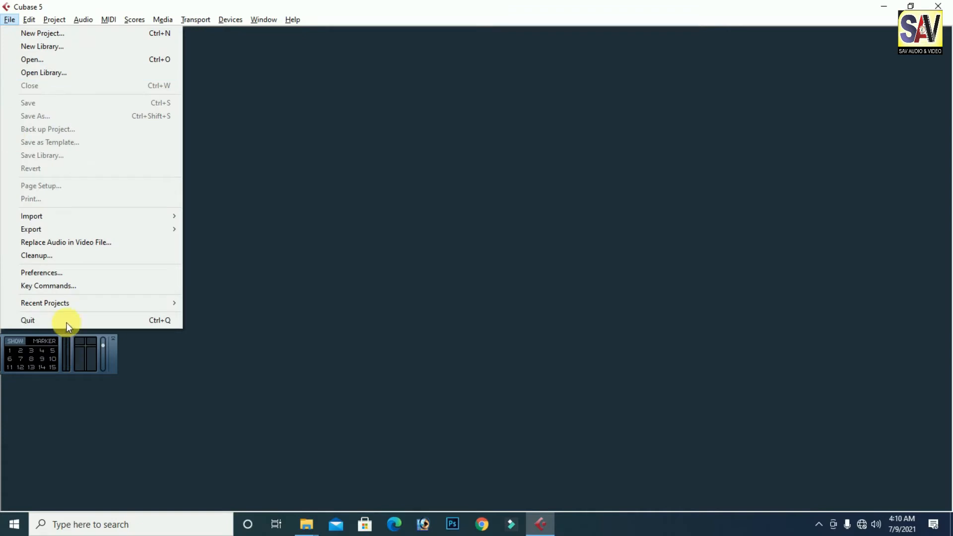
pyautogui.moveTo(64, 302)
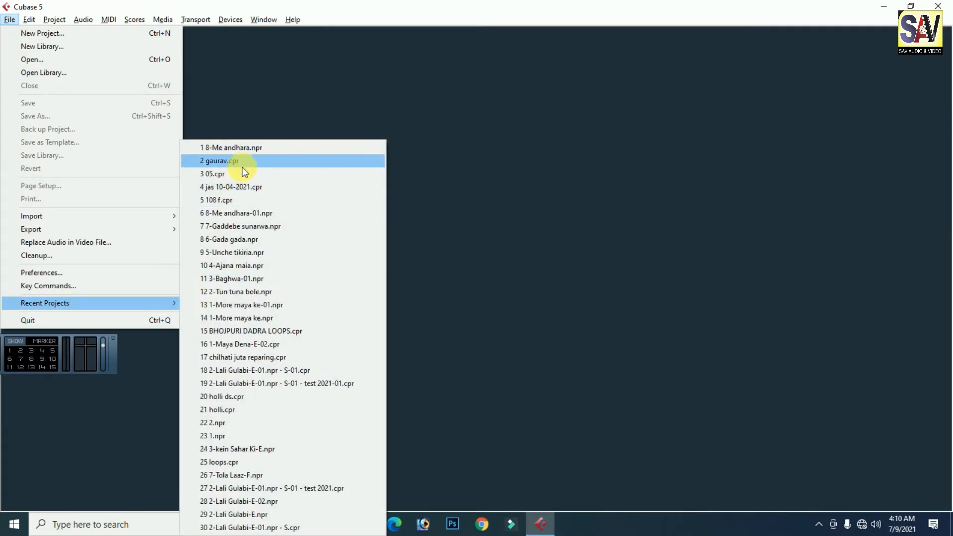
pyautogui.click(234, 160)
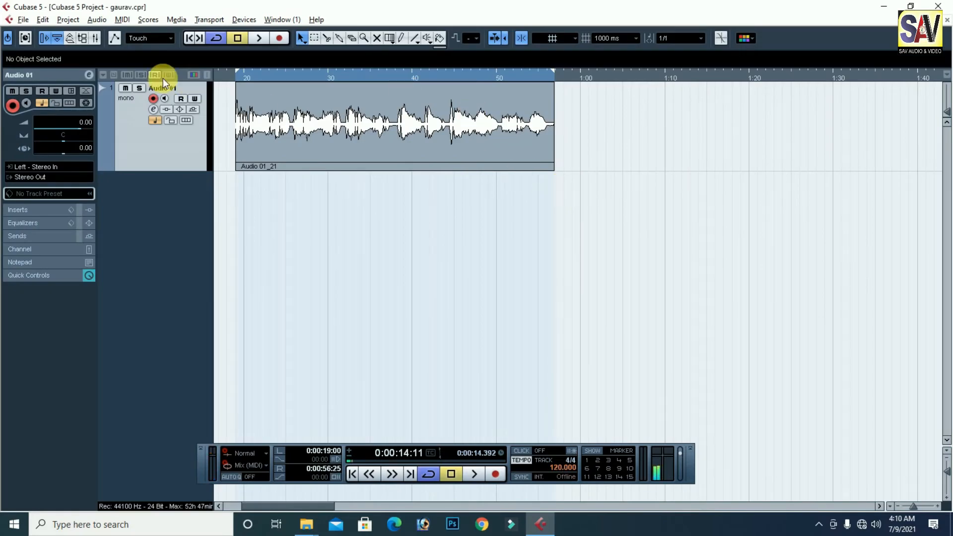
# Play back the first few seconds of the recorded audio clip and stop playback.
pyautogui.moveTo(252, 76); pyautogui.dragTo(243, 88)
pyautogui.press('space')
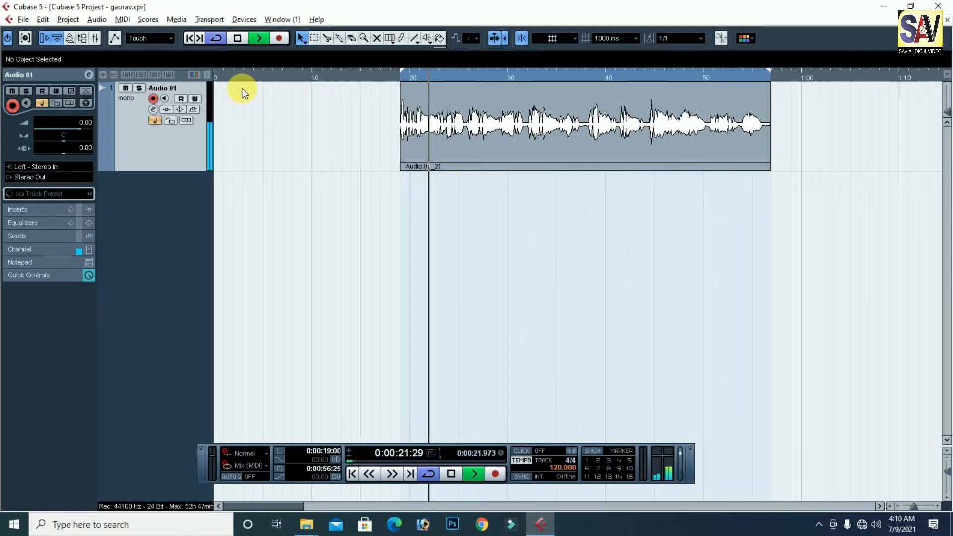
pyautogui.press('space')
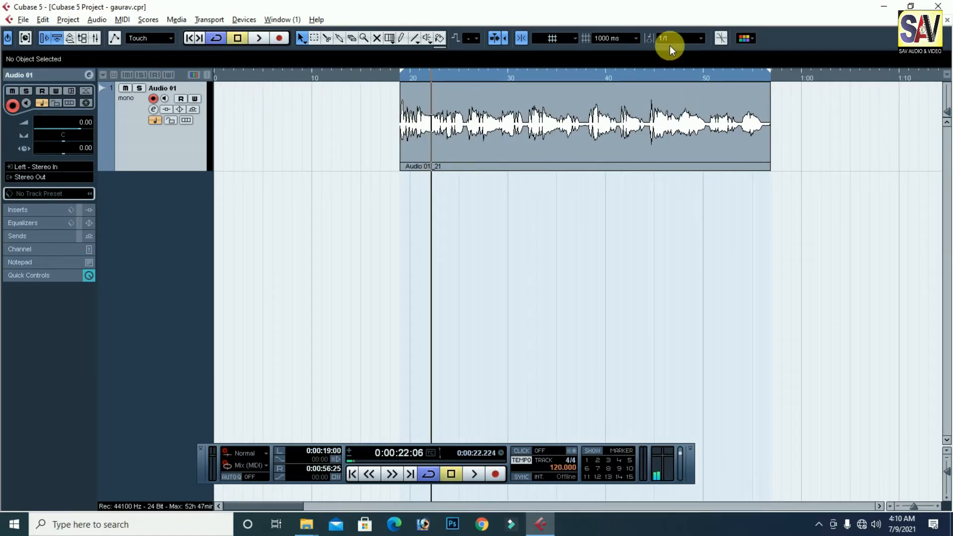
# Look through the recent projects and close the open project.
pyautogui.click(23, 20)
pyautogui.moveTo(191, 304)
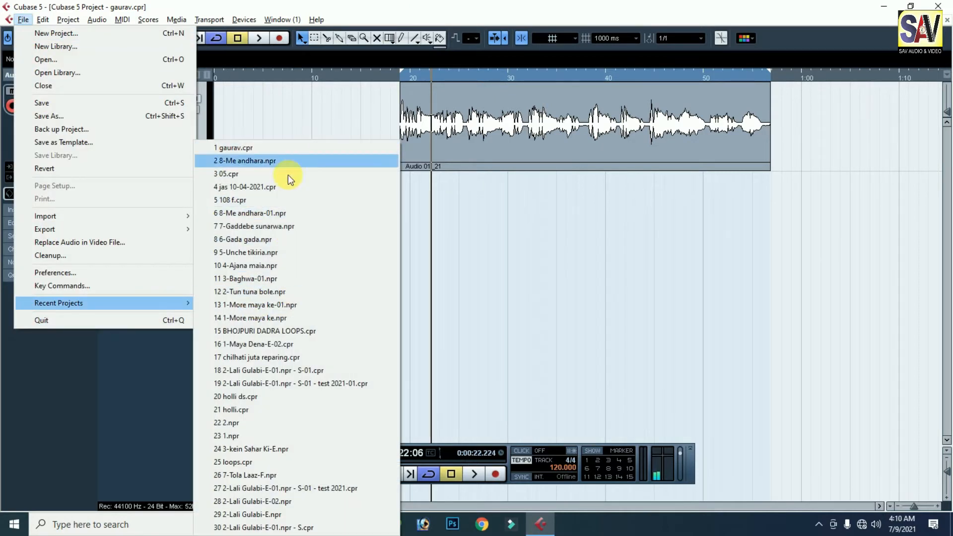
pyautogui.click(944, 21)
pyautogui.click(947, 22)
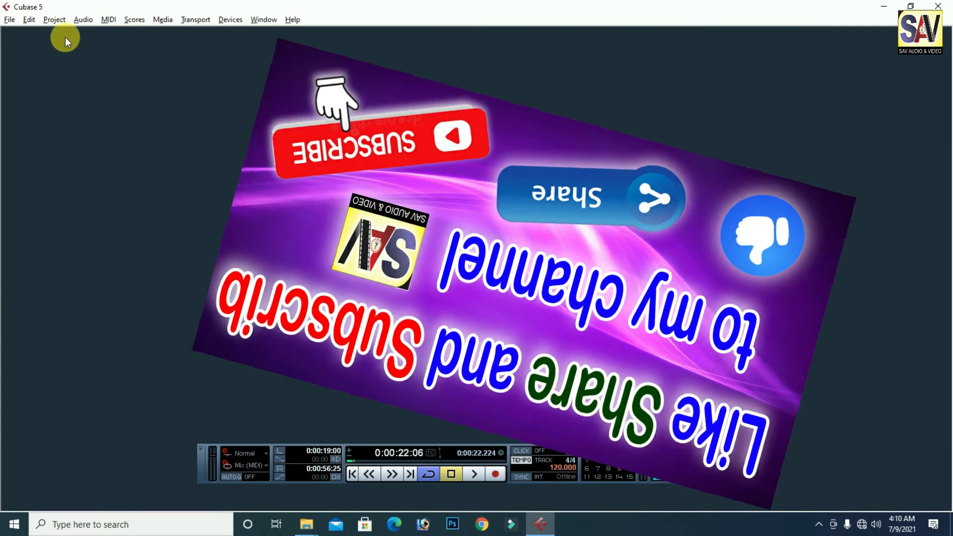
# Open the 1 man mor matage project and look over its audio tracks in a maximized project window.
pyautogui.click(10, 20)
pyautogui.click(80, 60)
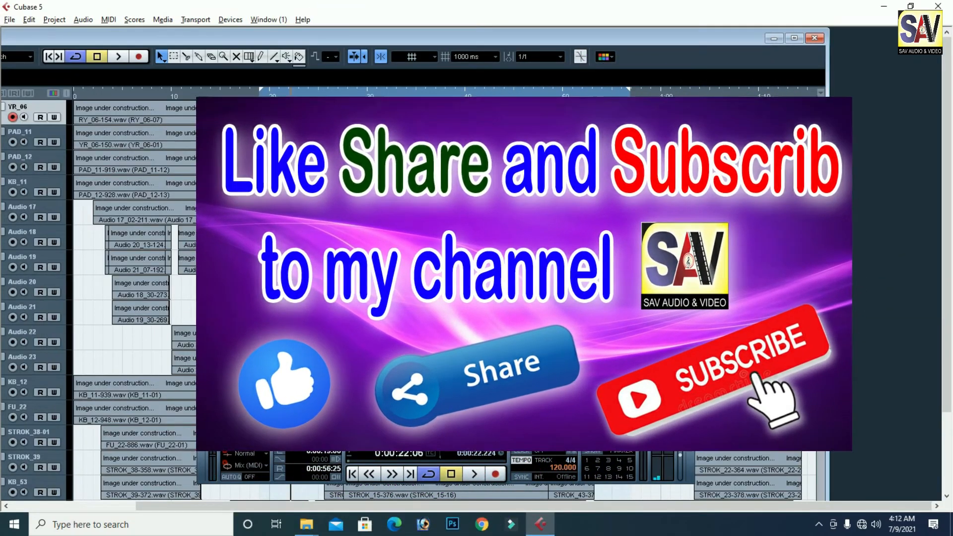
pyautogui.press('g')
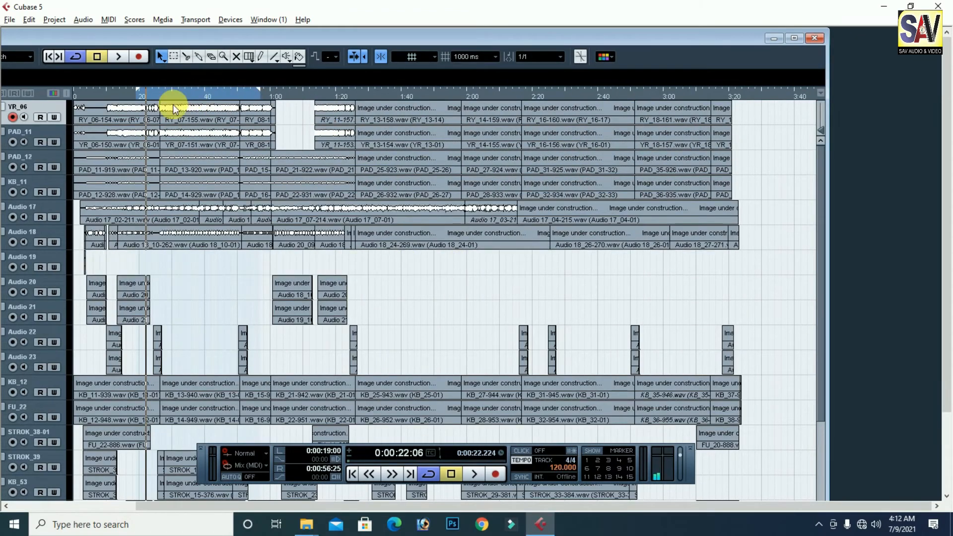
pyautogui.moveTo(204, 92); pyautogui.dragTo(154, 126)
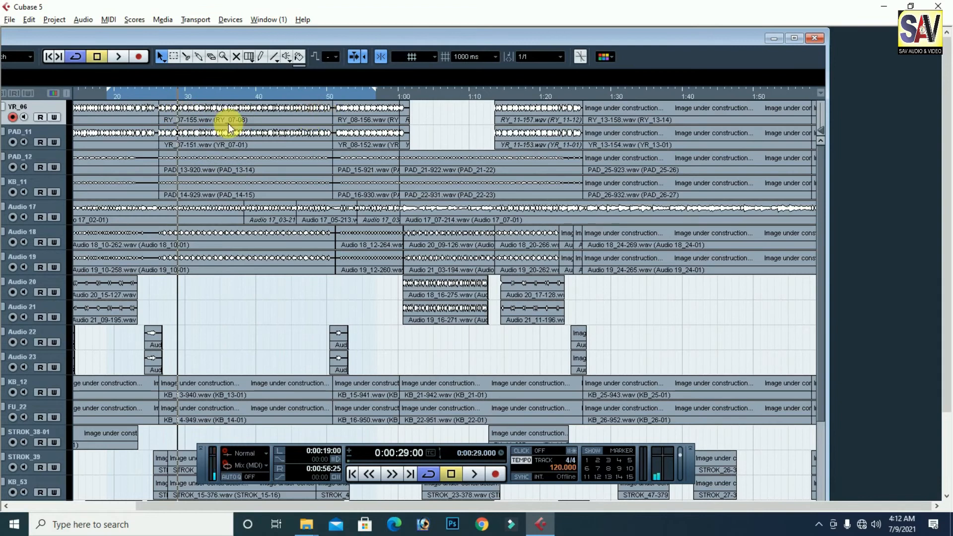
pyautogui.press('g')
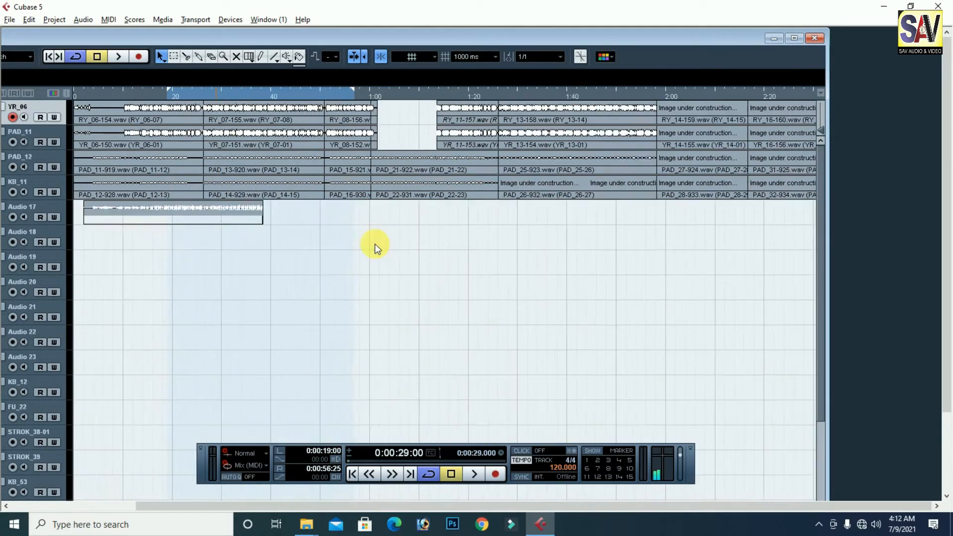
pyautogui.press('g')
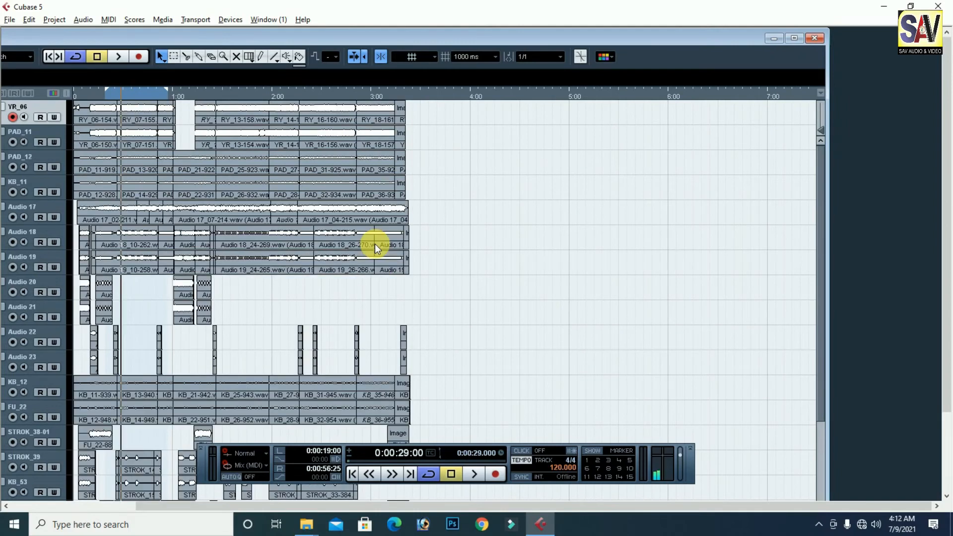
pyautogui.doubleClick(309, 38)
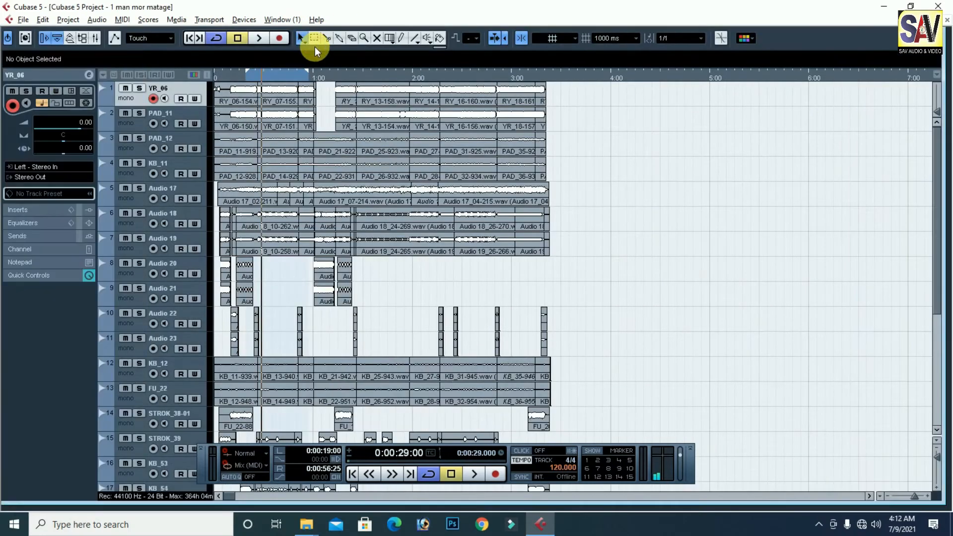
pyautogui.moveTo(260, 77); pyautogui.dragTo(246, 105)
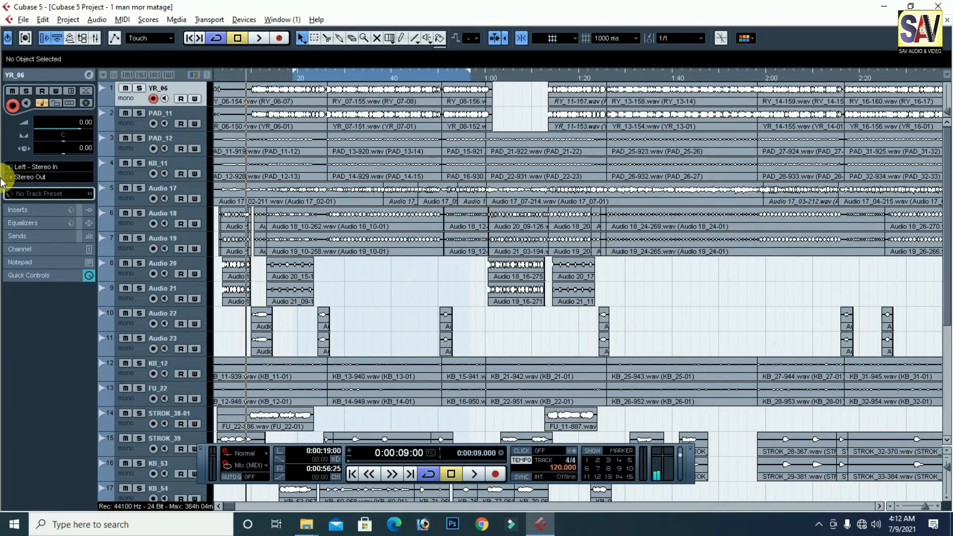
# Close the 1 man mor matage project without saving and delete its newly created files.
pyautogui.click(947, 21)
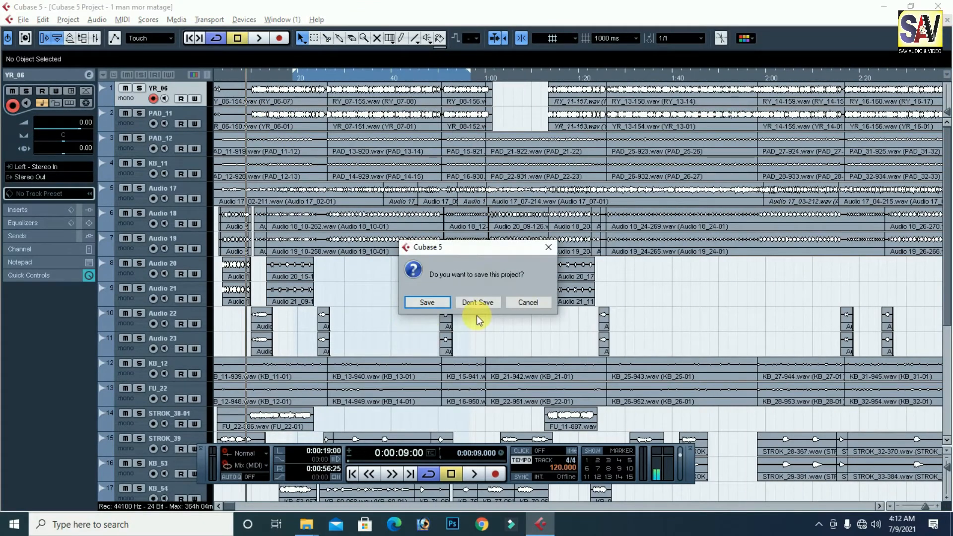
pyautogui.click(478, 300)
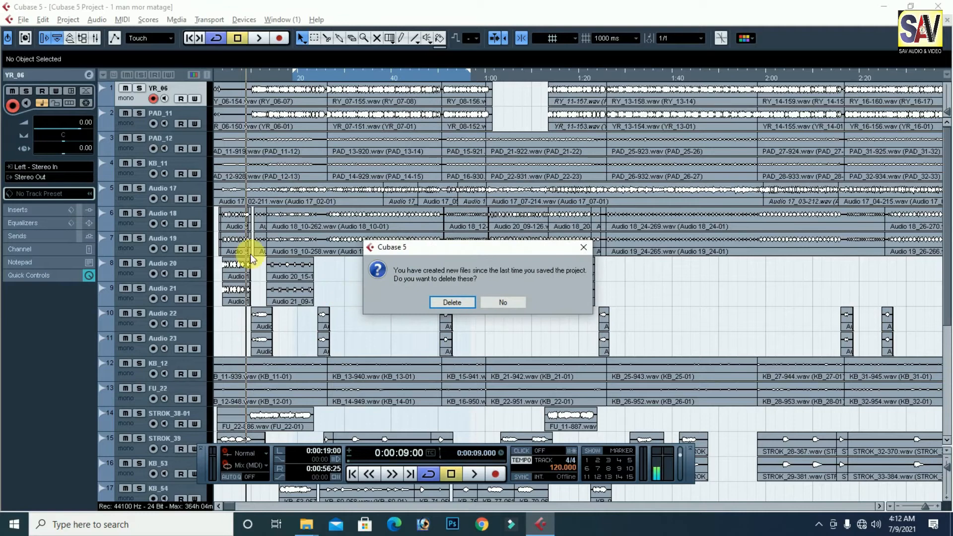
pyautogui.click(462, 302)
# Open the most recent project, a .cpr file, from the recent projects.
pyautogui.click(10, 21)
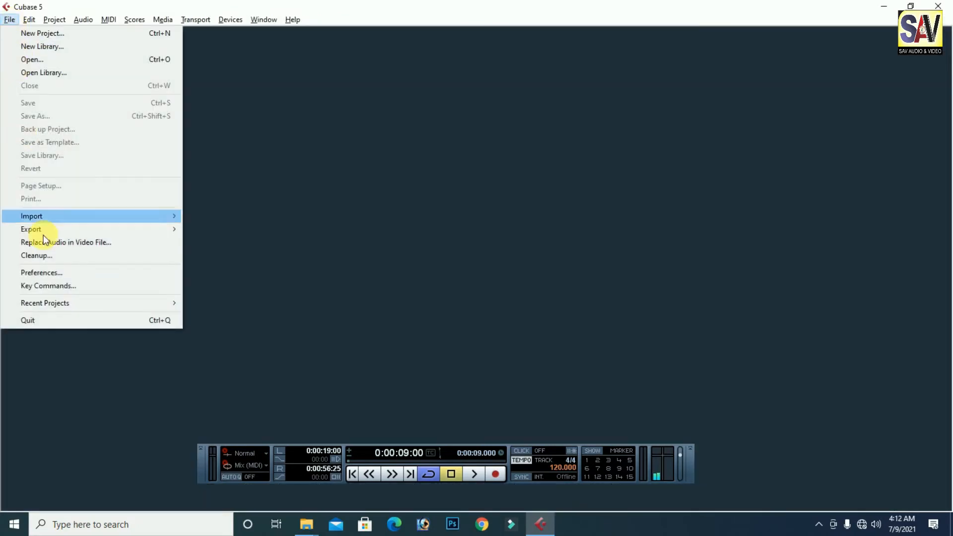
pyautogui.moveTo(58, 230)
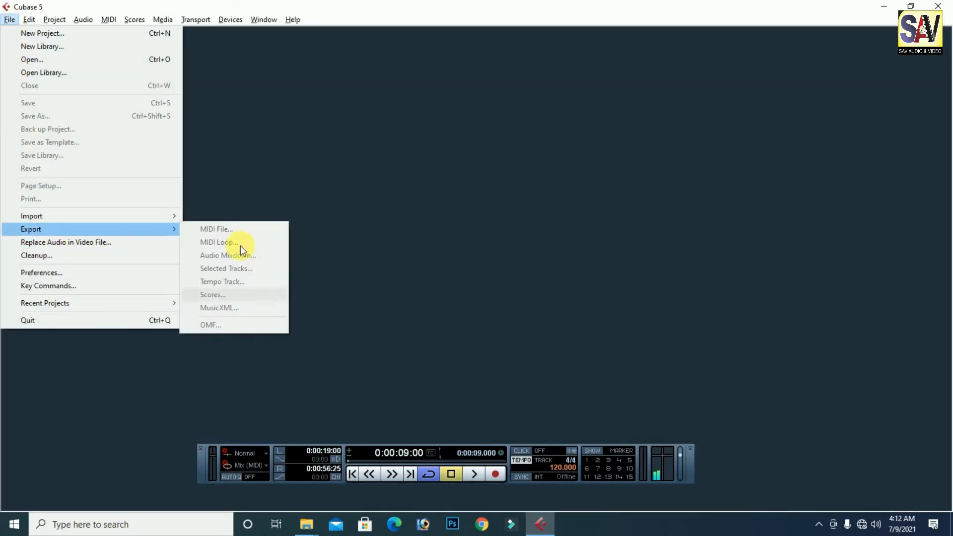
pyautogui.click(69, 303)
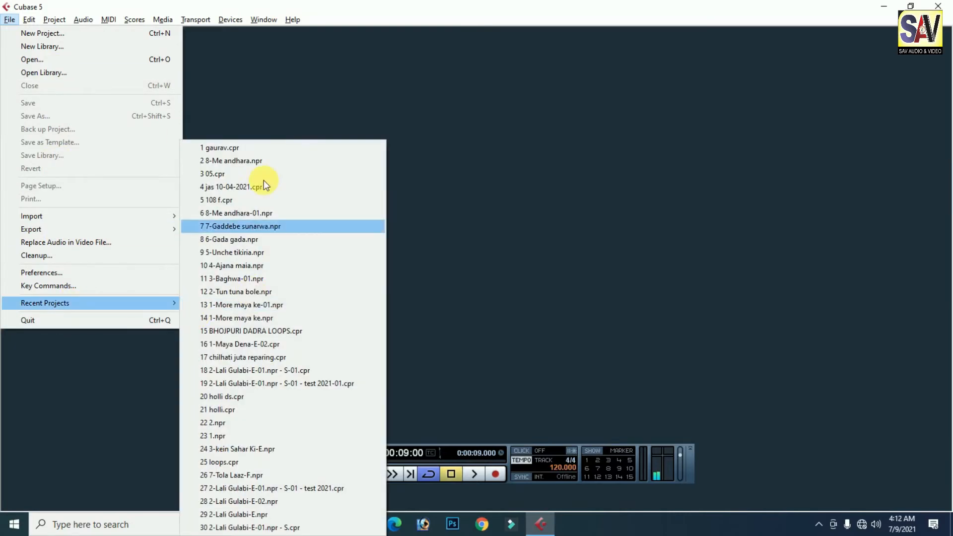
pyautogui.click(258, 148)
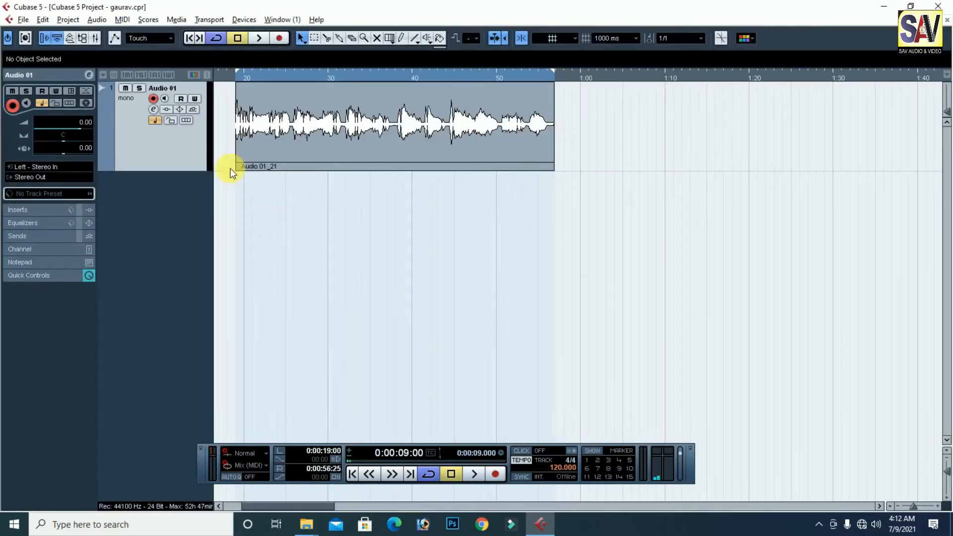
# Play back the Audio 01 clip from about 19 seconds for a couple of seconds and stop.
pyautogui.moveTo(228, 80)
pyautogui.mouseDown()
pyautogui.moveTo(249, 90)
pyautogui.moveTo(234, 86)
pyautogui.mouseUp()
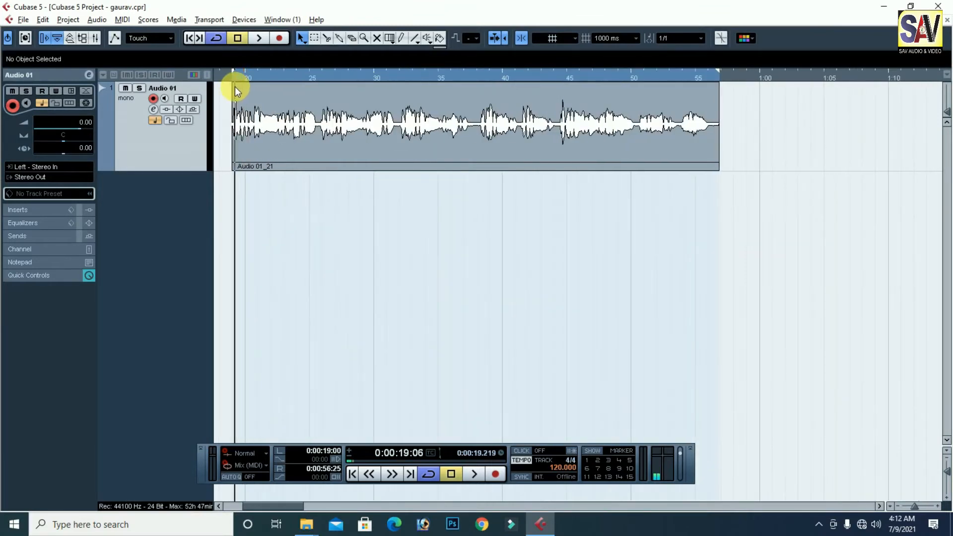
pyautogui.press('space')
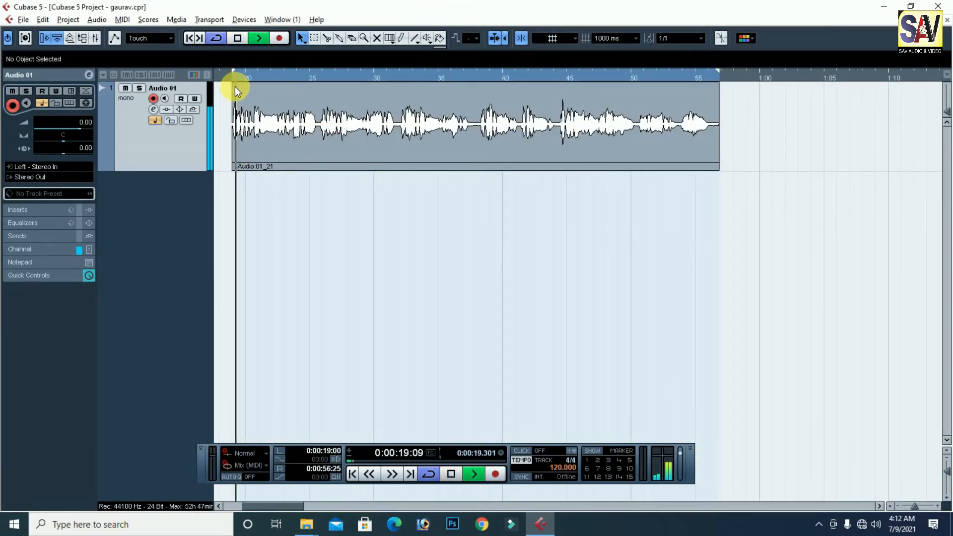
pyautogui.press('g')
pyautogui.press('g')
pyautogui.press('g')
pyautogui.press('space')
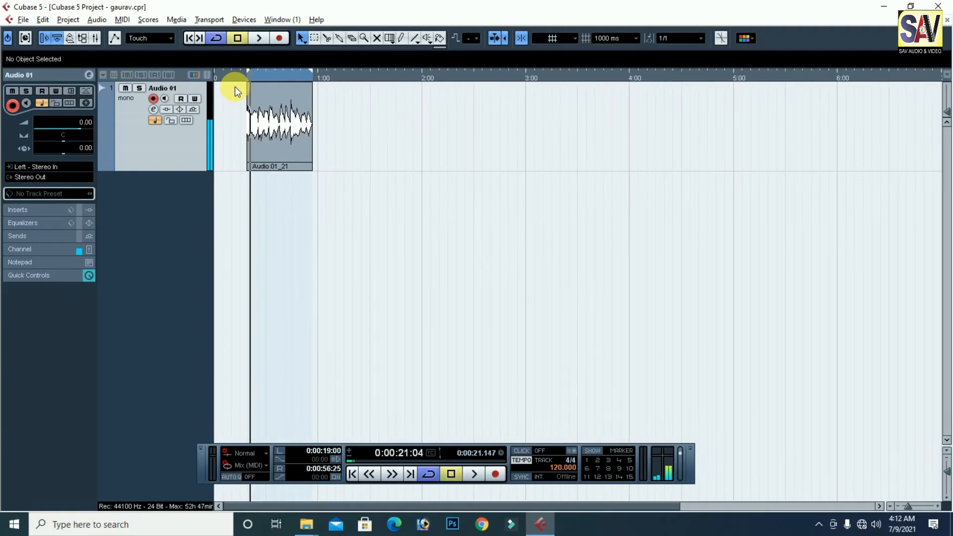
# Start an OMF export with all tracks selected and accept the OMF 2.0, all-to-one-file export options.
pyautogui.click(22, 19)
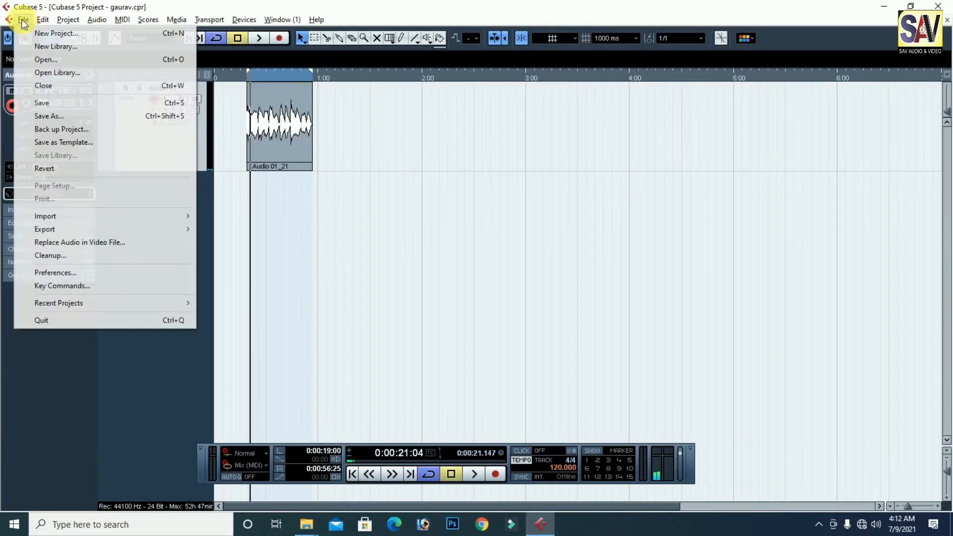
pyautogui.moveTo(70, 231)
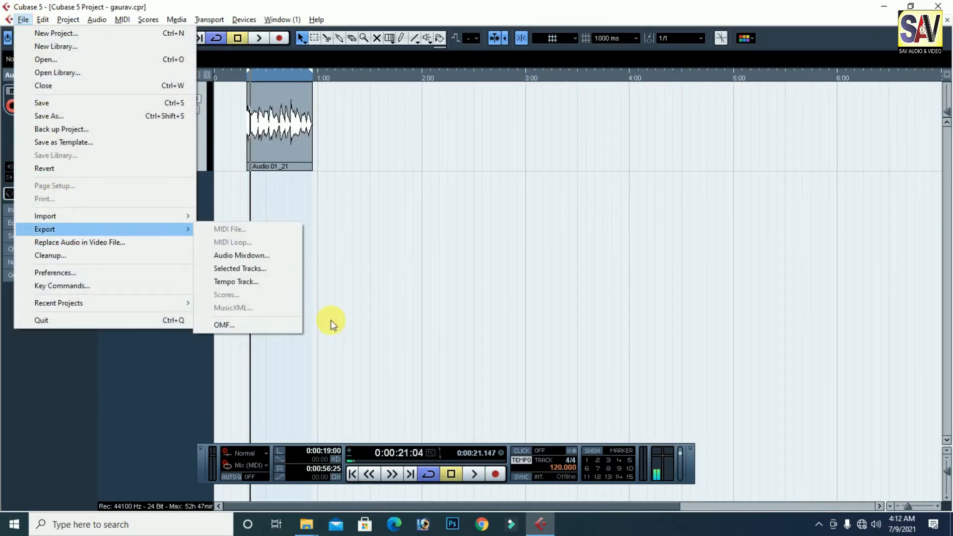
pyautogui.click(238, 324)
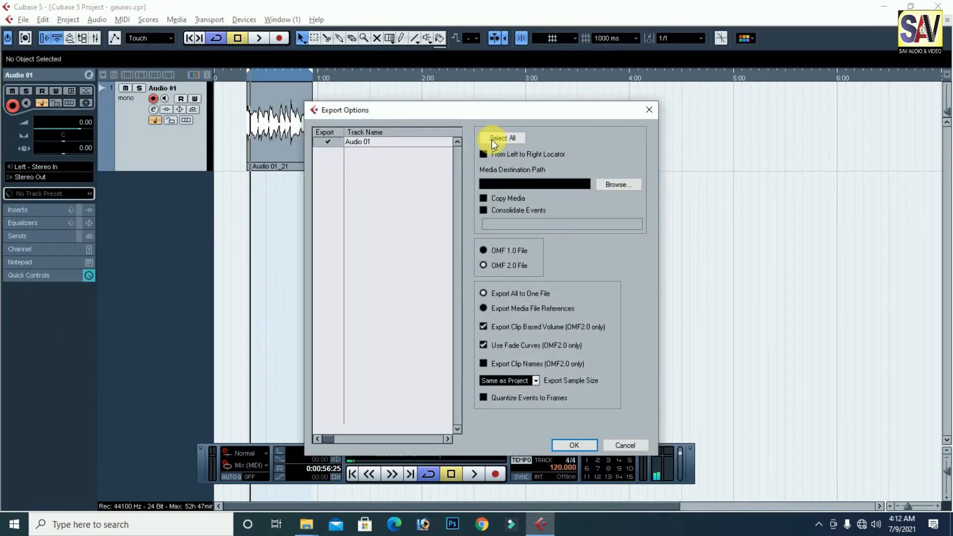
pyautogui.click(491, 139)
pyautogui.moveTo(529, 113); pyautogui.dragTo(470, 102)
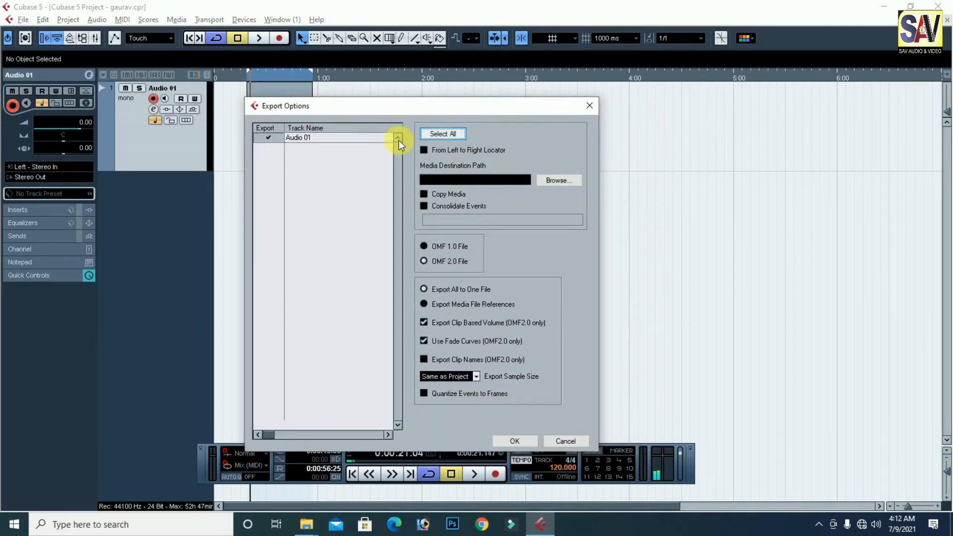
pyautogui.click(448, 134)
pyautogui.click(524, 442)
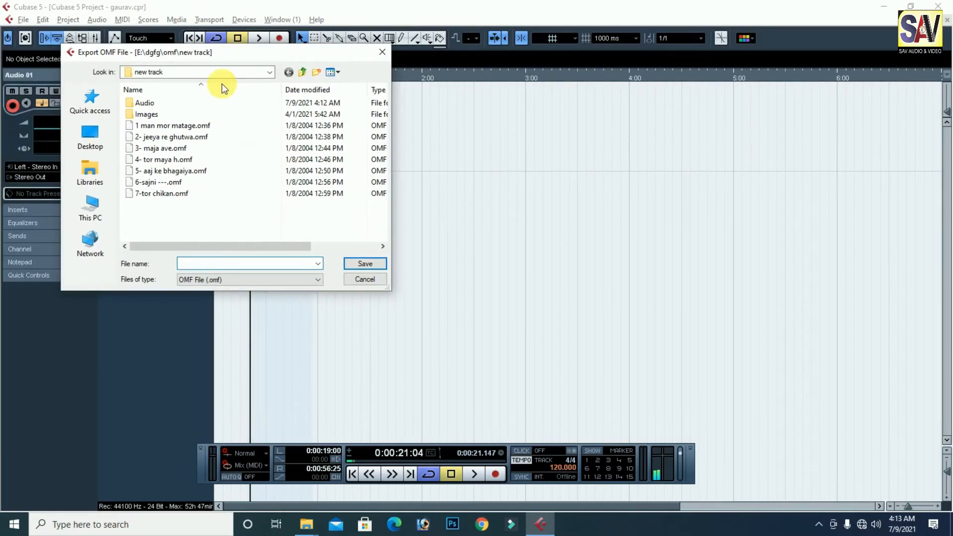
# Save the OMF file in the new track folder as "02 - " followed by the person's name, and close the project.
pyautogui.write('0')
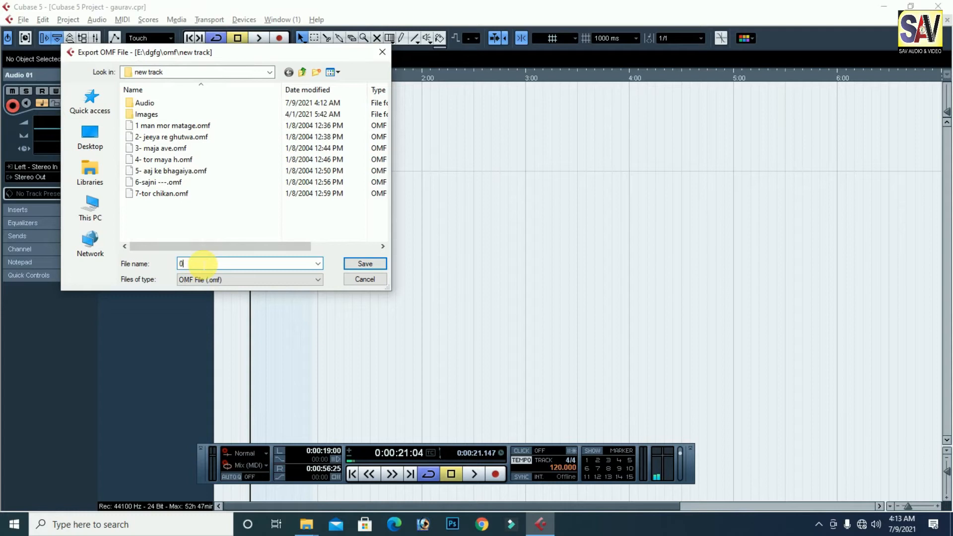
pyautogui.write('2 - GSAURAV')
pyautogui.click(357, 261)
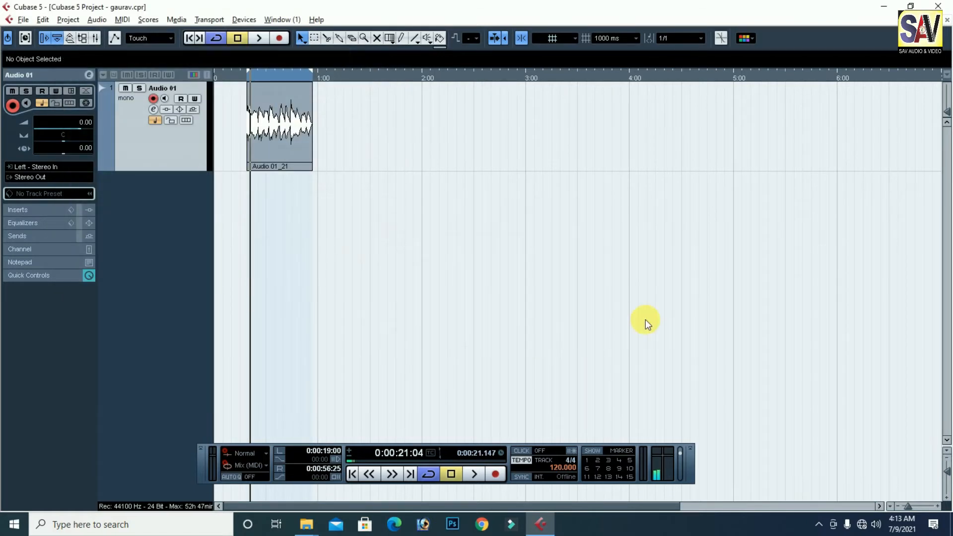
pyautogui.click(945, 19)
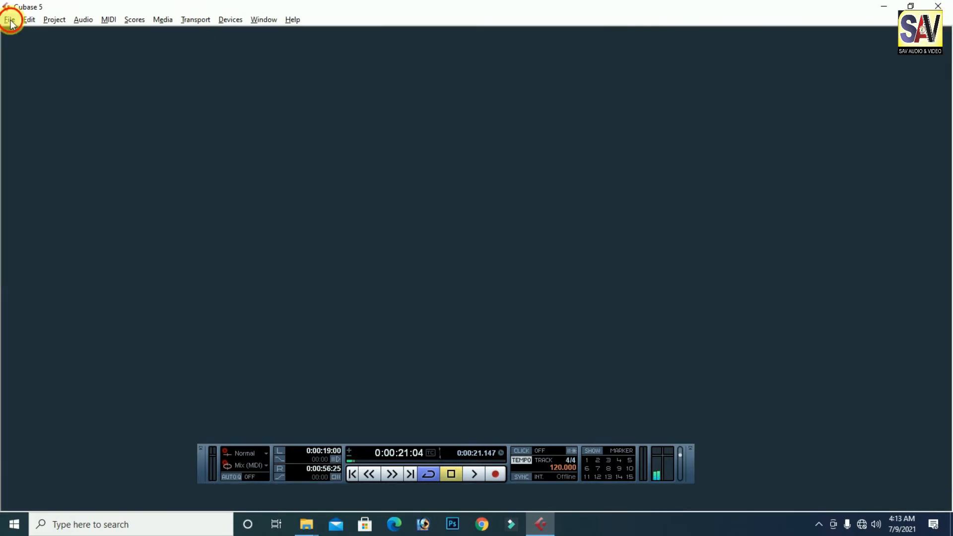
# Choose the newly exported 02 OMF file in the new track folder for an OMF import.
pyautogui.click(10, 22)
pyautogui.moveTo(43, 217)
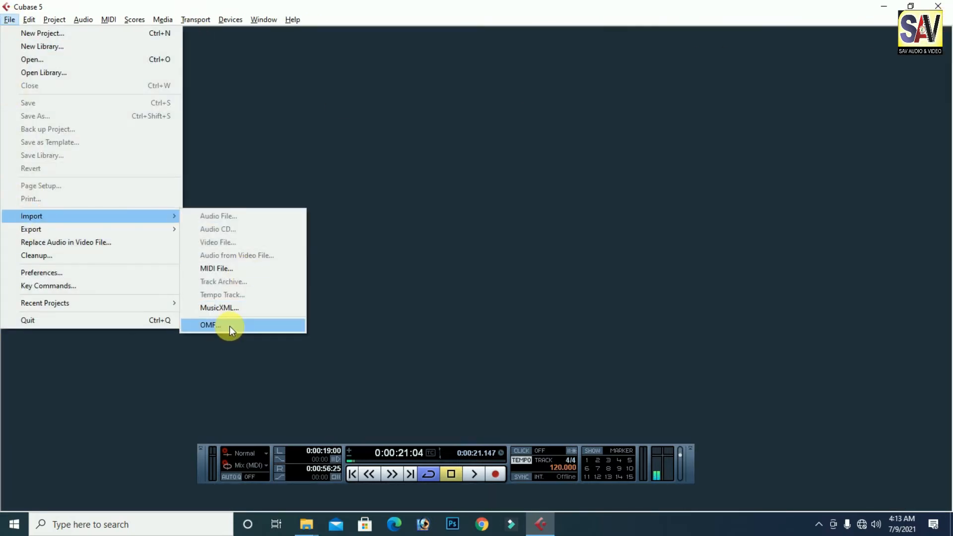
pyautogui.click(229, 326)
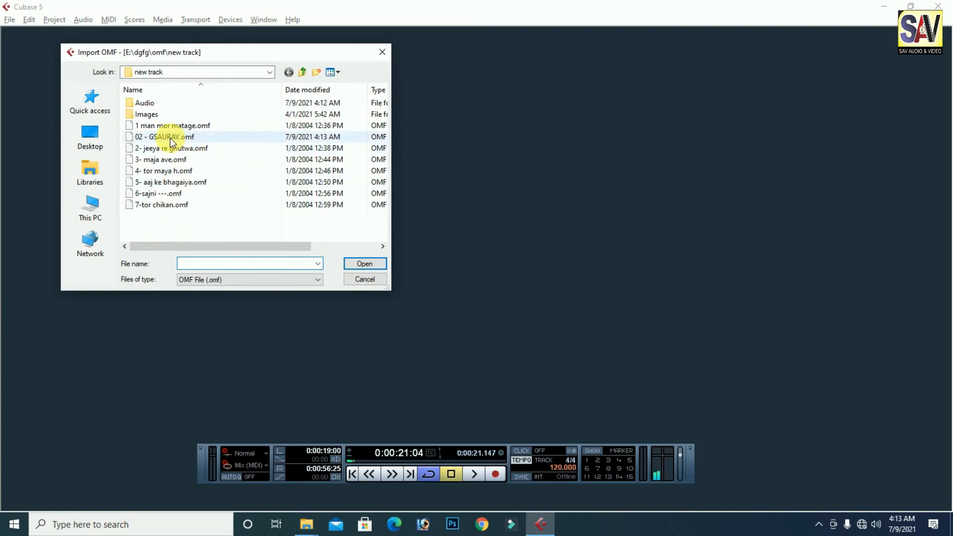
pyautogui.click(170, 141)
pyautogui.click(361, 264)
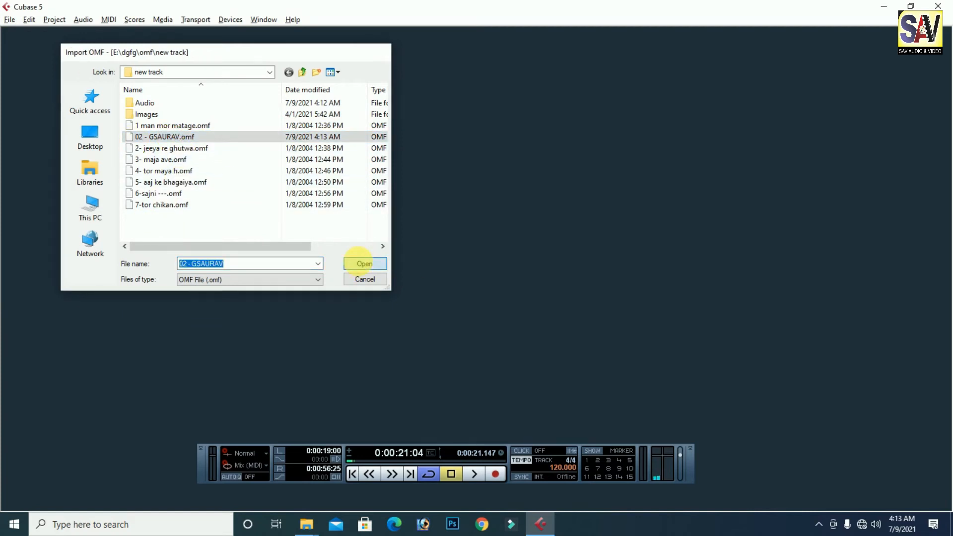
# Accept the offered project folder and import all tracks at timecode position.
pyautogui.click(486, 332)
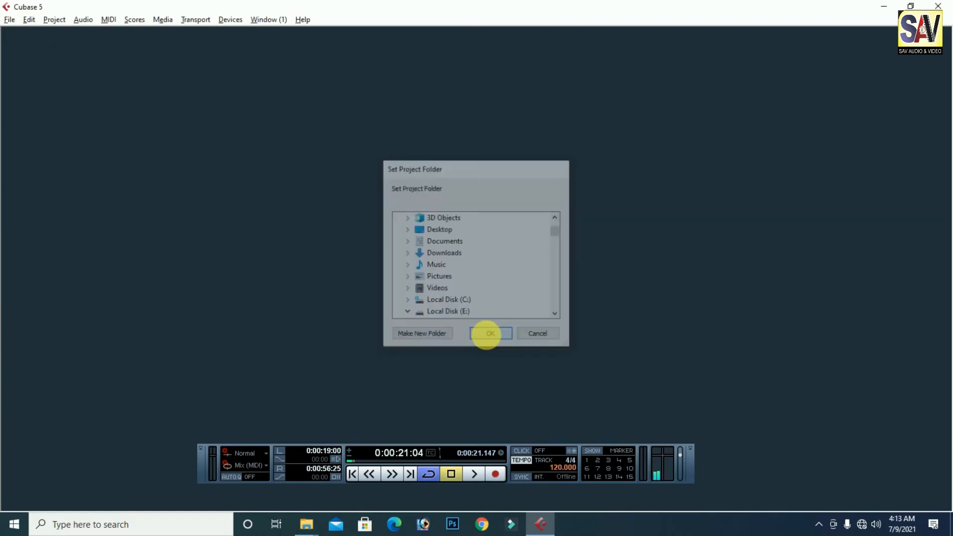
pyautogui.click(549, 171)
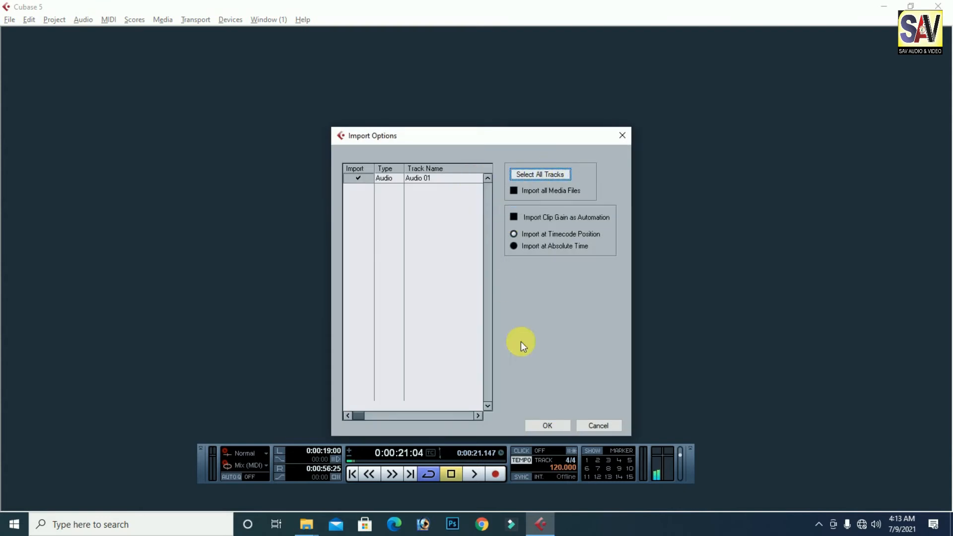
pyautogui.click(546, 425)
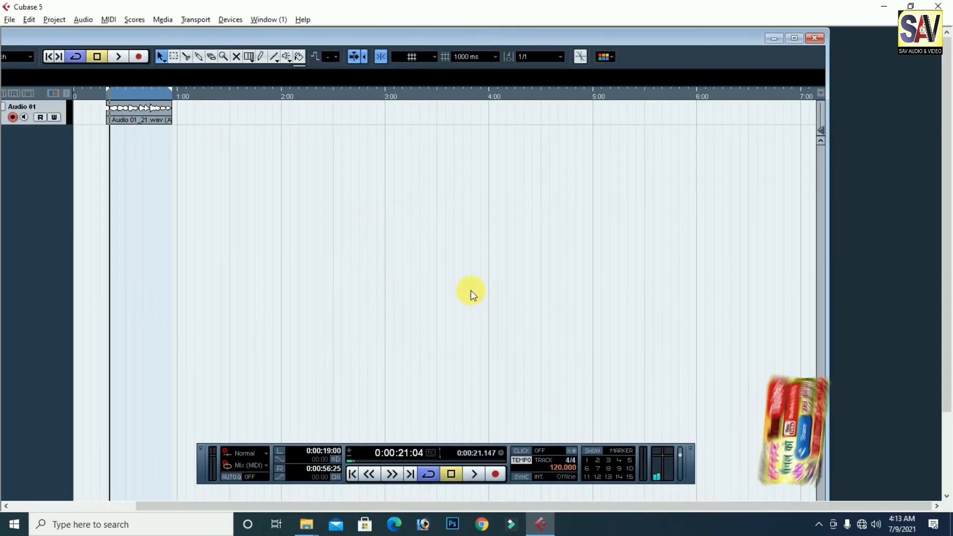
# Play back the start of the imported Audio 01 clip from about 19 seconds and stop playback.
pyautogui.moveTo(117, 98); pyautogui.dragTo(115, 132)
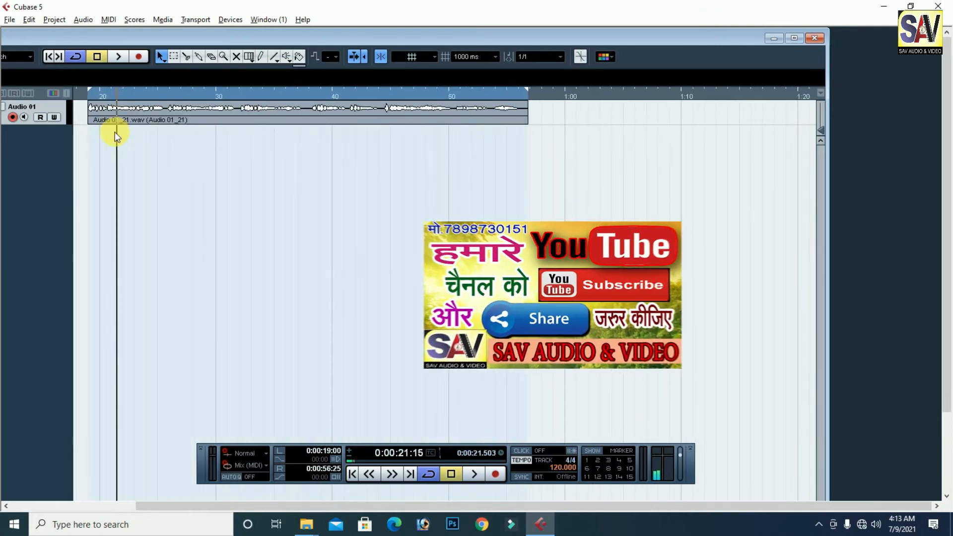
pyautogui.click(93, 121)
pyautogui.press('g')
pyautogui.press('space')
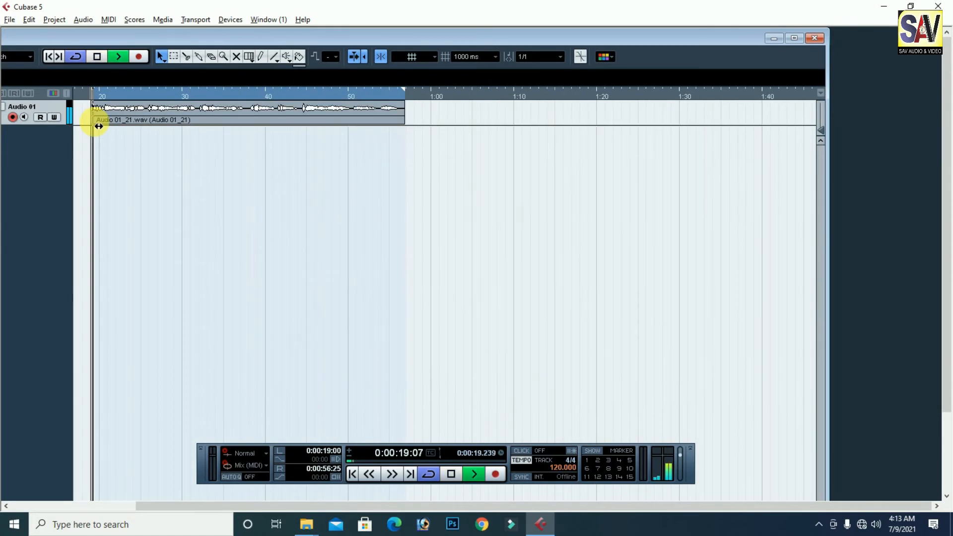
pyautogui.press('h')
pyautogui.press('h')
pyautogui.press('h')
pyautogui.press('space')
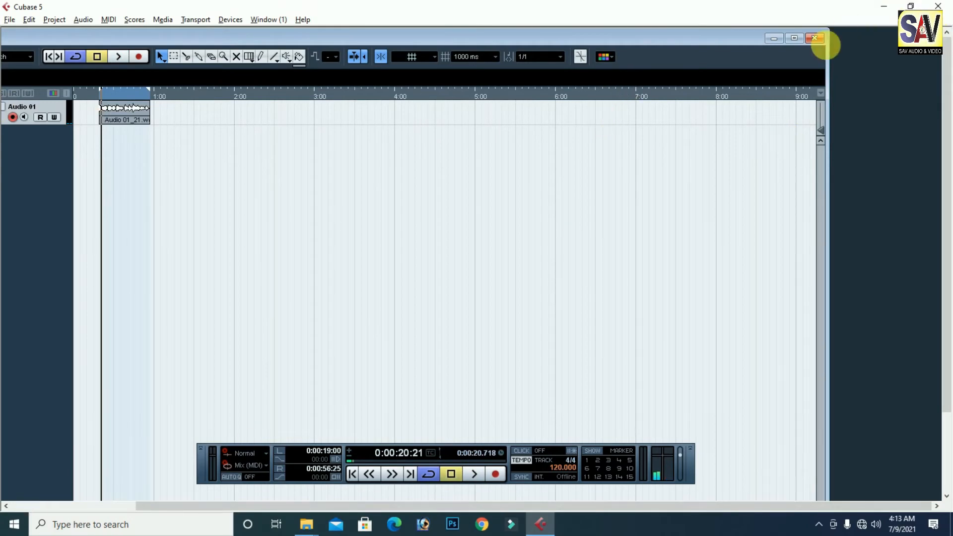
# Close the imported OMF project without saving and delete its newly created files.
pyautogui.click(814, 38)
pyautogui.click(481, 304)
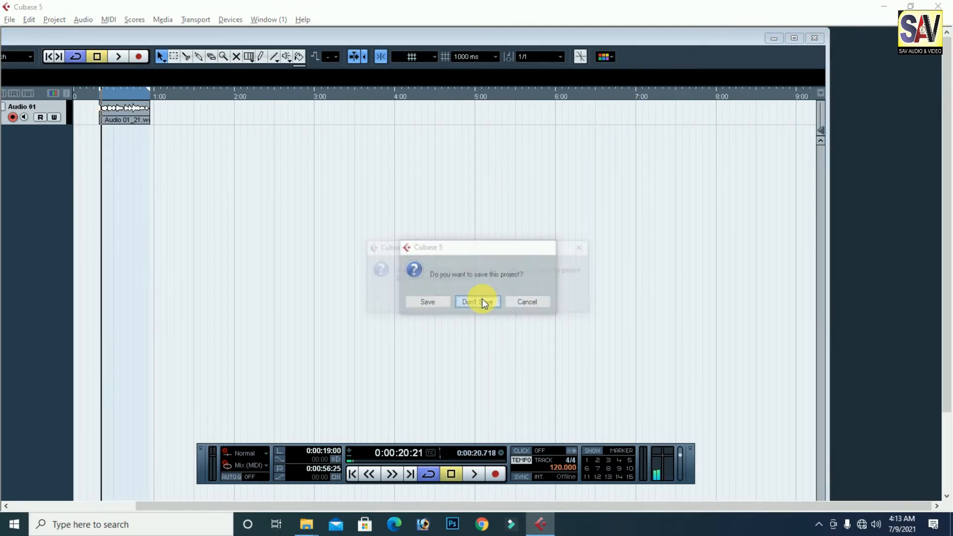
pyautogui.click(461, 304)
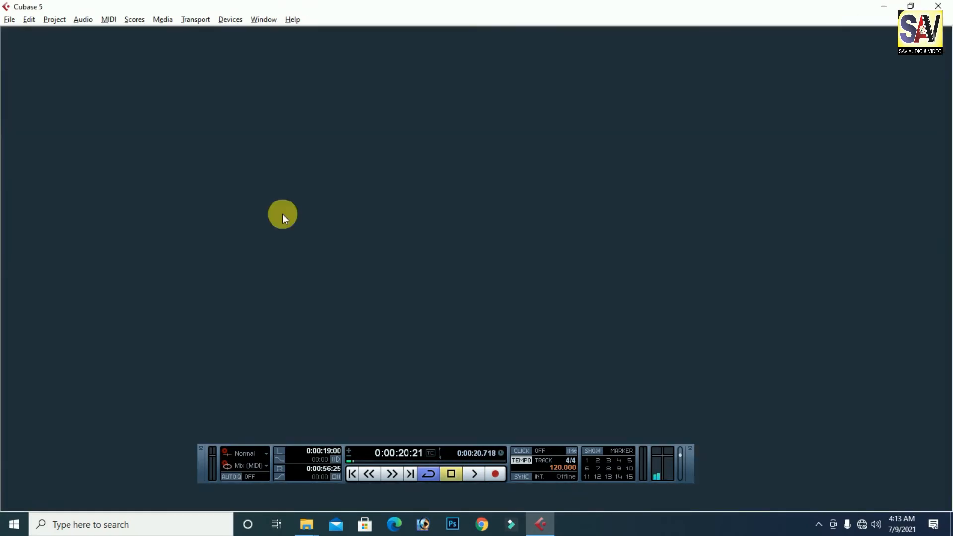
# Open the Preferences and display the Appearance General settings.
pyautogui.click(12, 19)
pyautogui.moveTo(124, 227)
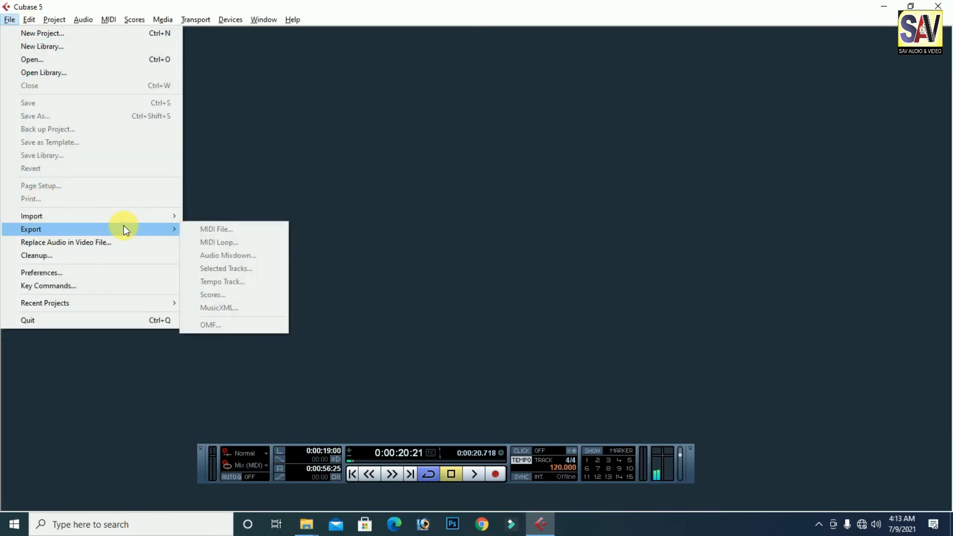
pyautogui.click(66, 272)
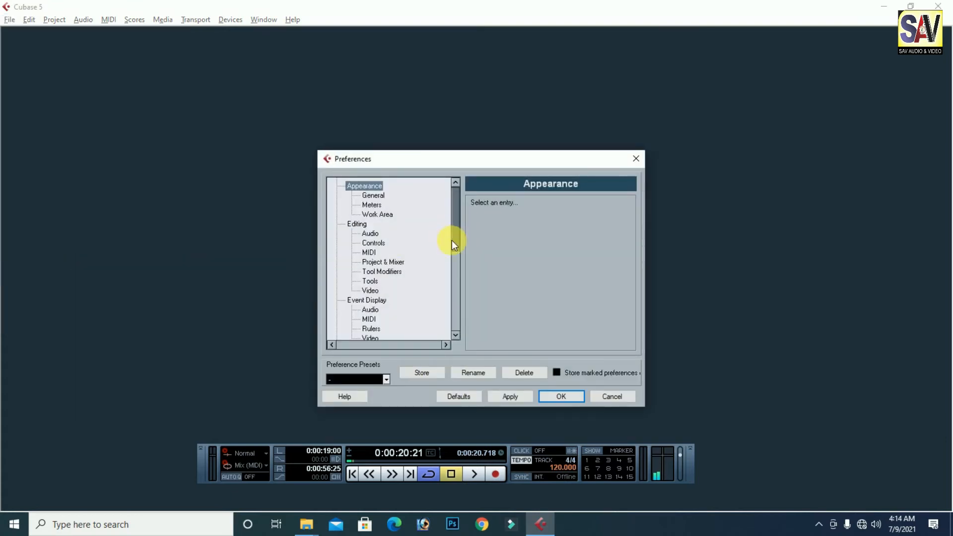
pyautogui.moveTo(461, 231); pyautogui.dragTo(439, 224)
pyautogui.moveTo(469, 155); pyautogui.dragTo(410, 137)
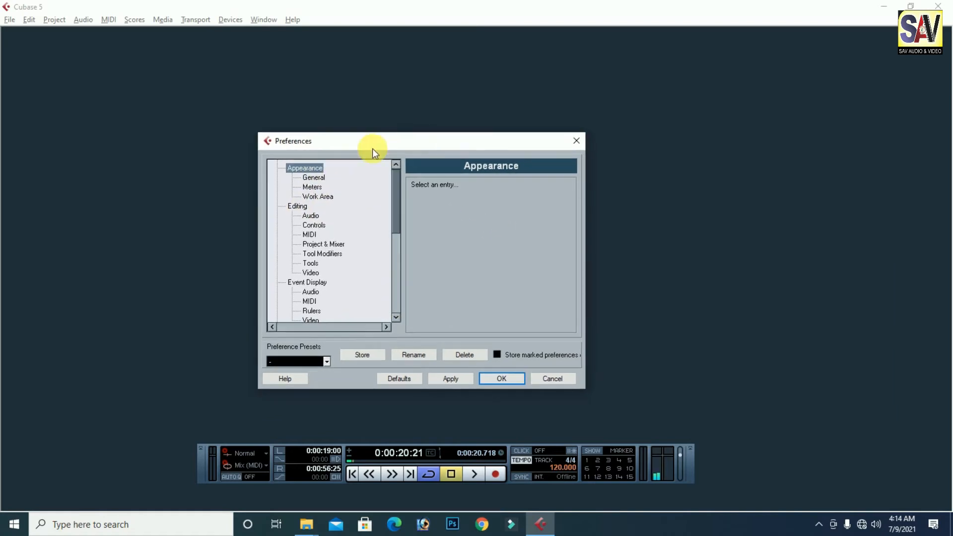
pyautogui.click(313, 178)
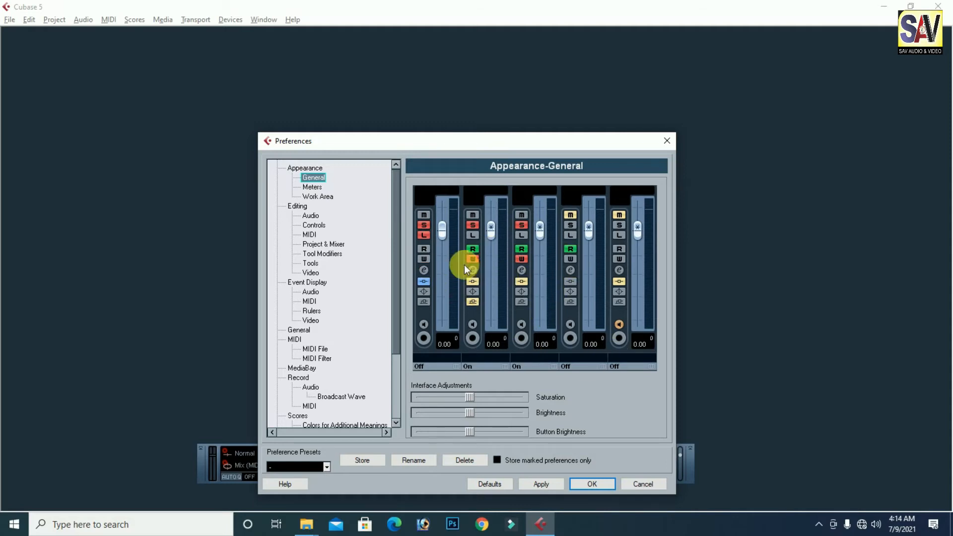
# Try out the Saturation, Brightness and Button Brightness adjustments and return them to about their middle positions.
pyautogui.moveTo(471, 396); pyautogui.dragTo(490, 373)
pyautogui.moveTo(490, 390); pyautogui.dragTo(624, 386)
pyautogui.moveTo(478, 399); pyautogui.dragTo(543, 421)
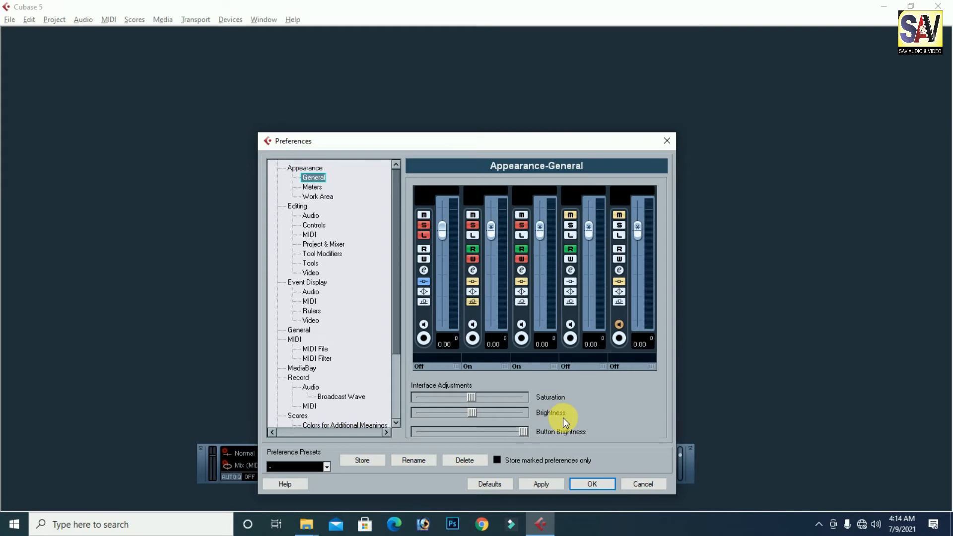
pyautogui.moveTo(531, 430); pyautogui.dragTo(475, 436)
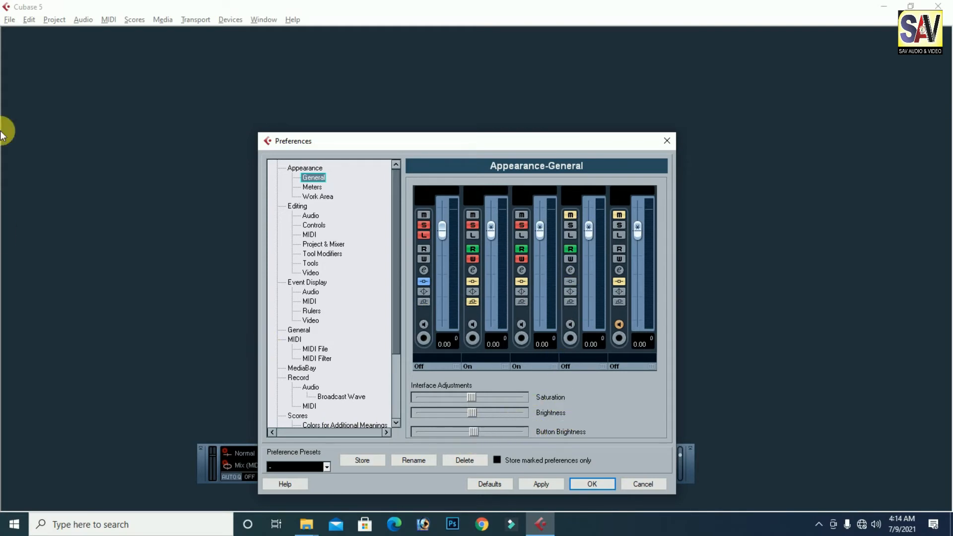
# Recolour the uppermost level meter marker green in the Meters appearance settings and display the Work Area settings.
pyautogui.click(311, 187)
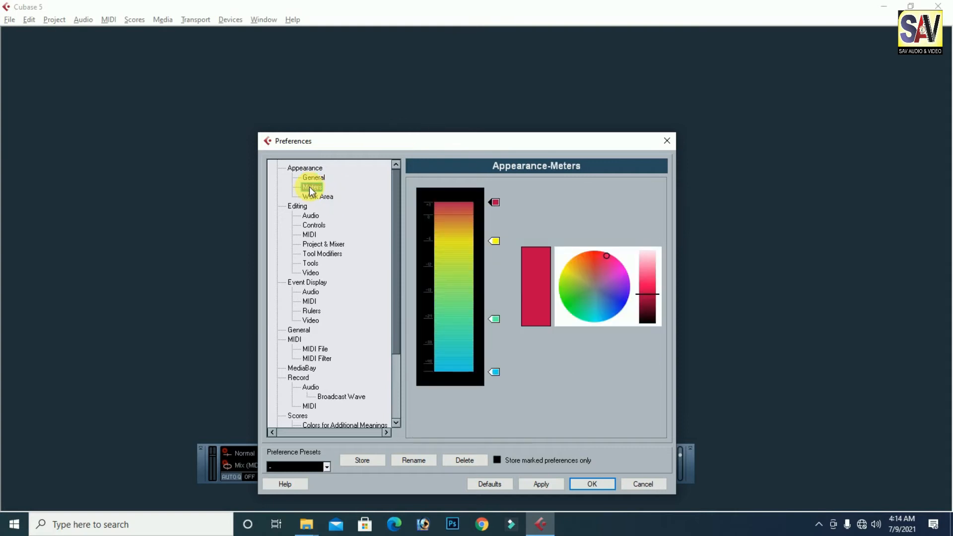
pyautogui.click(579, 288)
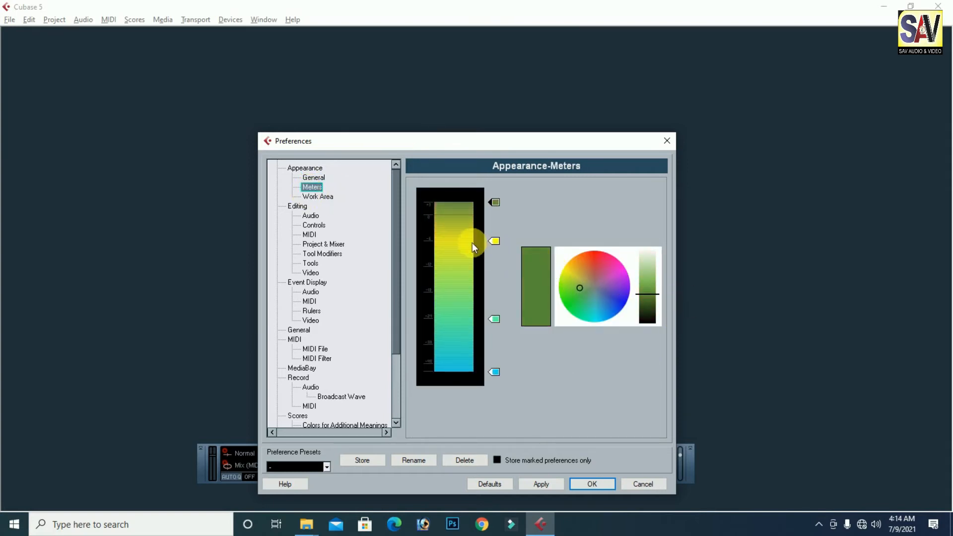
pyautogui.click(320, 197)
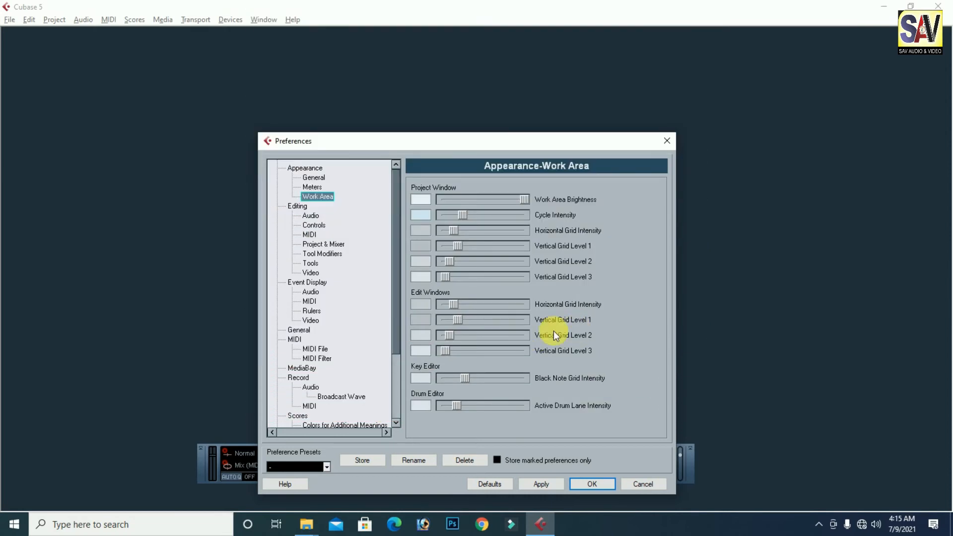
# Enable Delete Overlaps in the Editing preferences, apply the change and confirm the preferences.
pyautogui.click(298, 206)
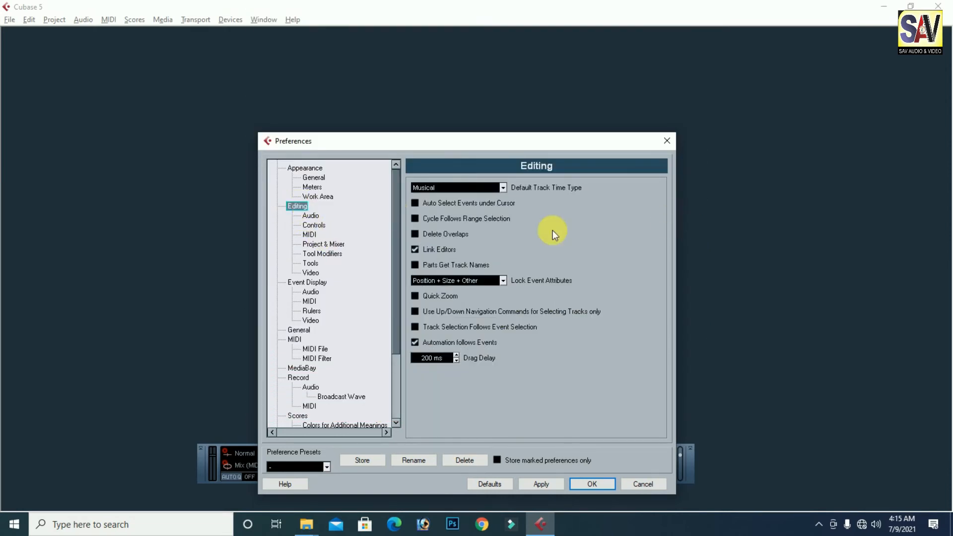
pyautogui.moveTo(491, 148); pyautogui.dragTo(487, 136)
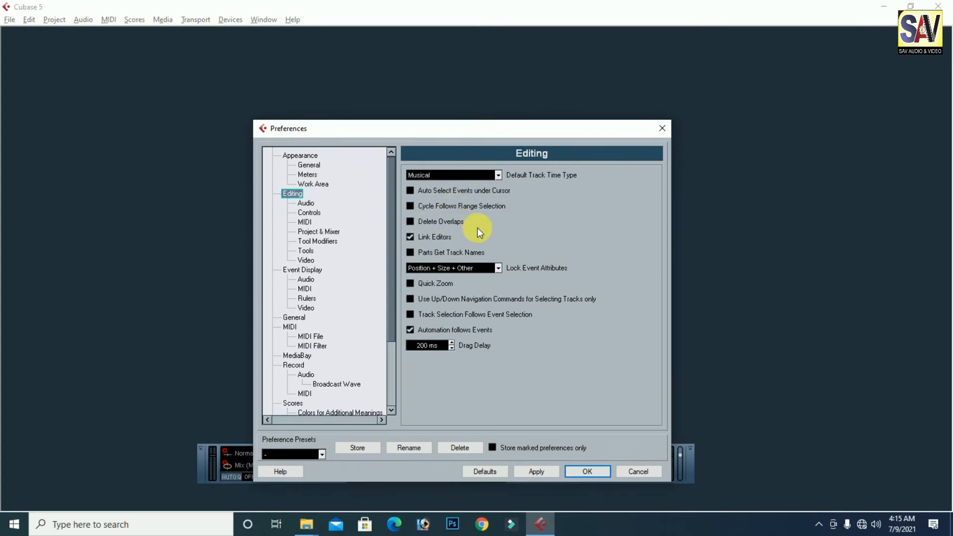
pyautogui.click(415, 220)
pyautogui.click(542, 472)
pyautogui.click(491, 301)
pyautogui.click(586, 471)
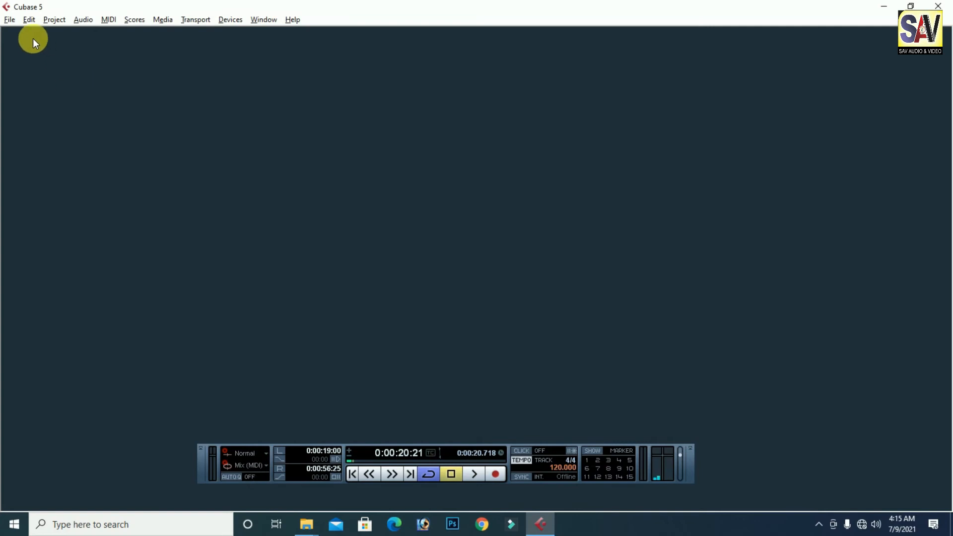
# Reopen the recent project containing the recorded Audio 01 track.
pyautogui.click(9, 19)
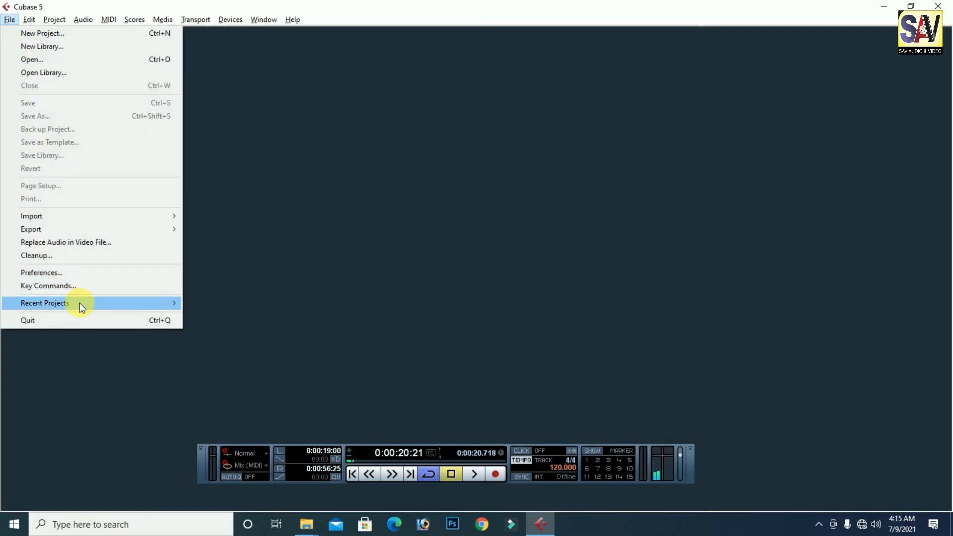
pyautogui.moveTo(79, 303)
pyautogui.click(264, 147)
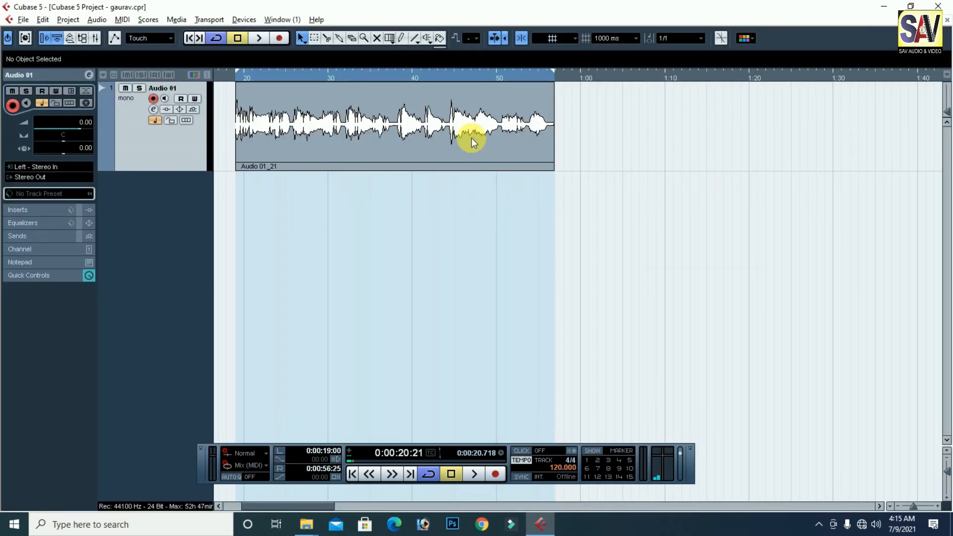
# Record a new take on the Audio 01 track from 54 seconds to about 59.7 seconds.
pyautogui.moveTo(284, 76); pyautogui.dragTo(525, 64)
pyautogui.click(282, 37)
pyautogui.click(282, 38)
pyautogui.click(282, 38)
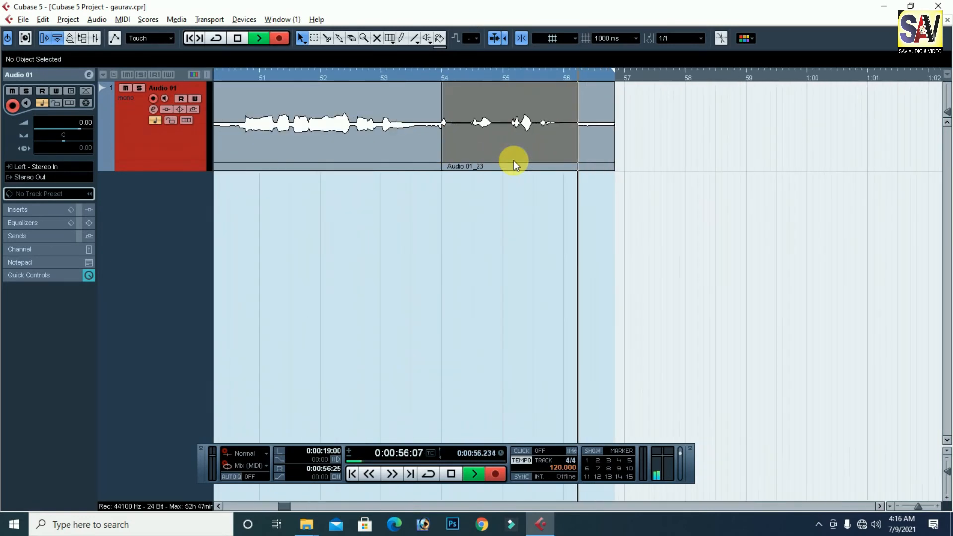
pyautogui.press('g')
pyautogui.press('g')
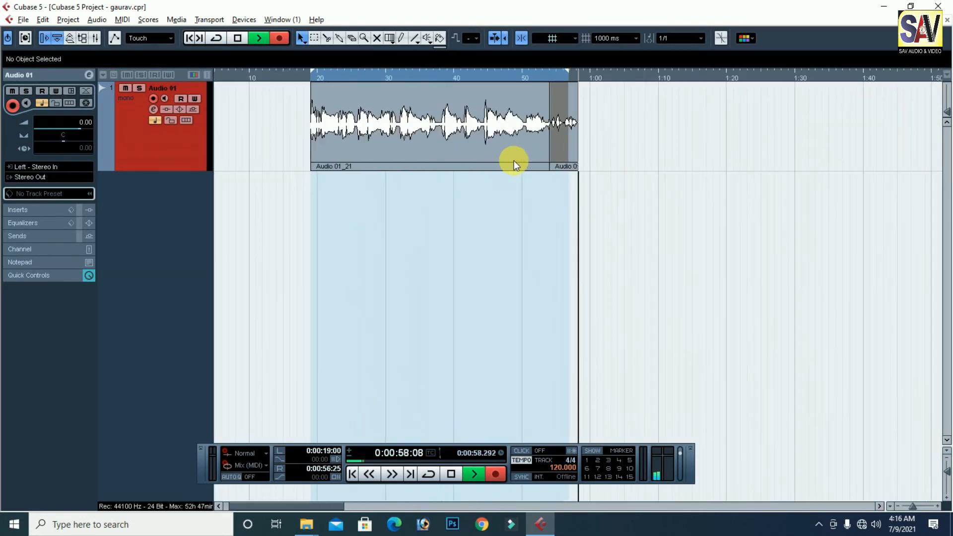
pyautogui.press('h')
pyautogui.press('h')
pyautogui.press('space')
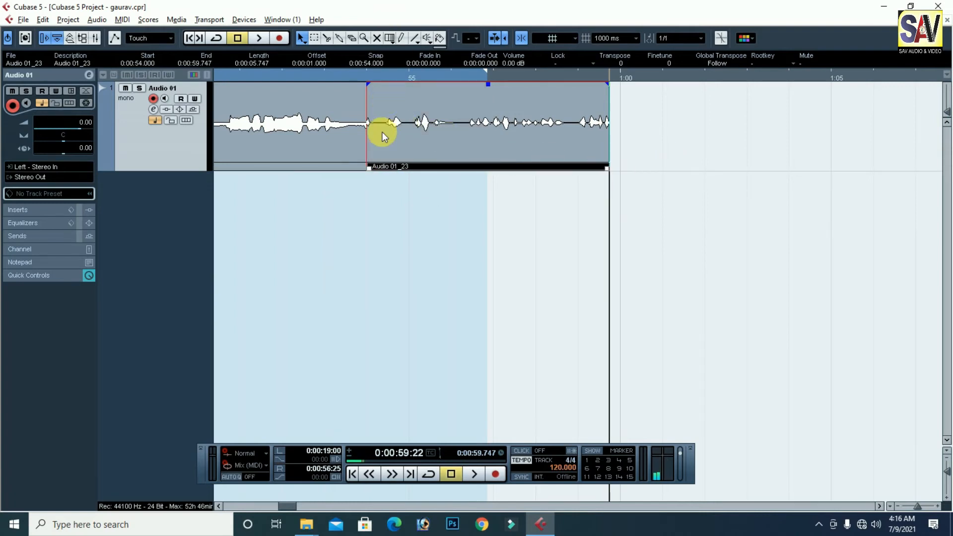
# Move the new clip to start at 57 seconds and extend the previous clip's end to just before it.
pyautogui.moveTo(434, 115); pyautogui.dragTo(565, 129)
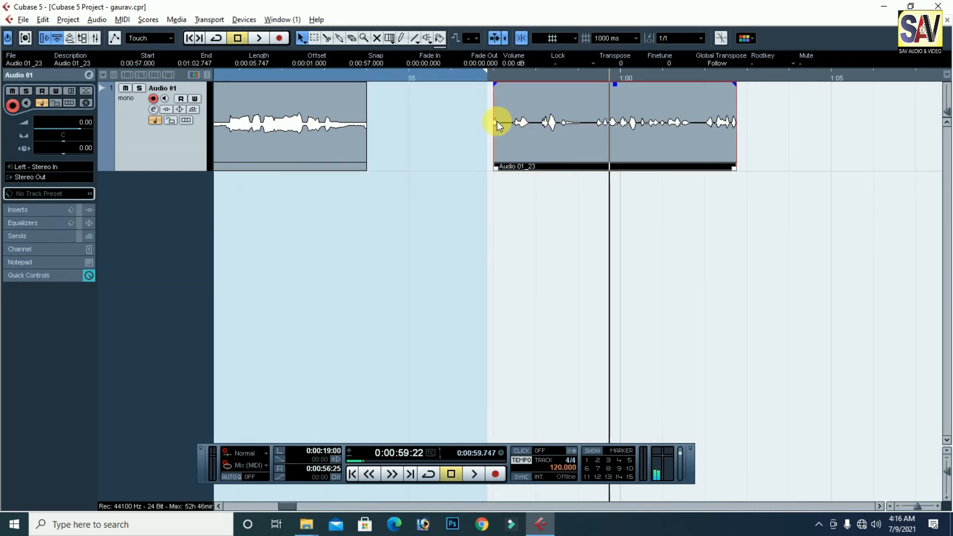
pyautogui.click(318, 144)
pyautogui.moveTo(365, 170); pyautogui.dragTo(478, 177)
pyautogui.click(592, 117)
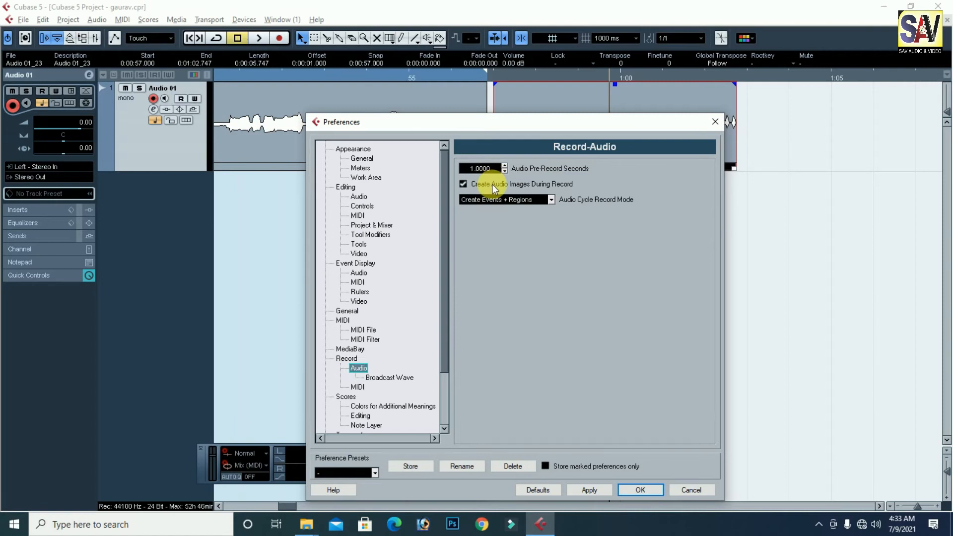
# Review the Audio Pre-Record Seconds setting in the Record Audio preferences and close the dialog with its settings confirmed.
pyautogui.click(789, 78)
pyautogui.moveTo(666, 121); pyautogui.dragTo(660, 119)
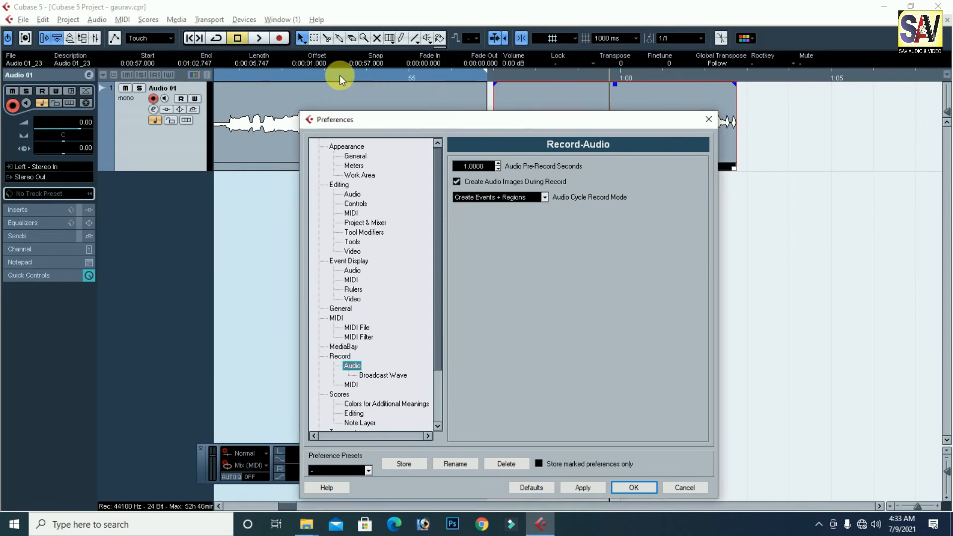
pyautogui.click(637, 488)
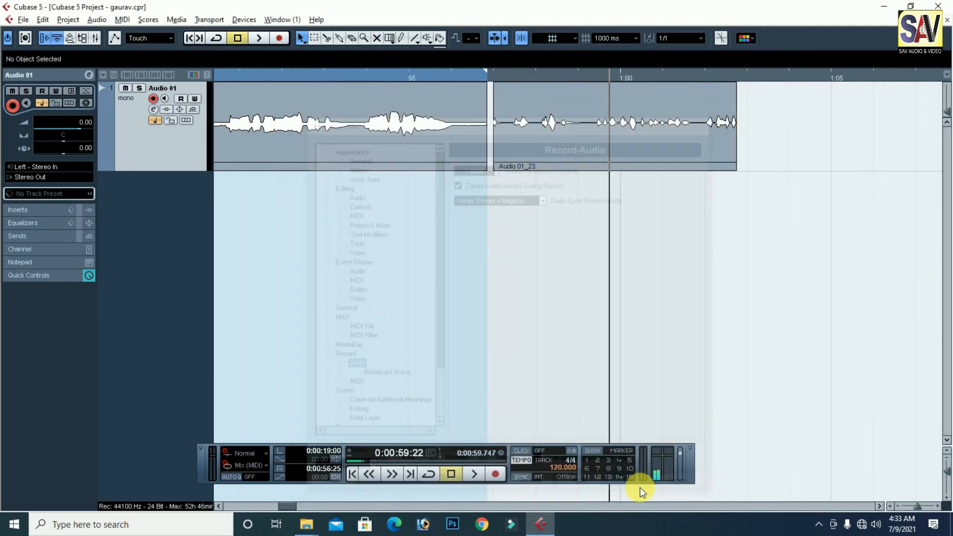
# Record another take on the Audio 01 track from 1:02 to about 1:08.7.
pyautogui.click(704, 73)
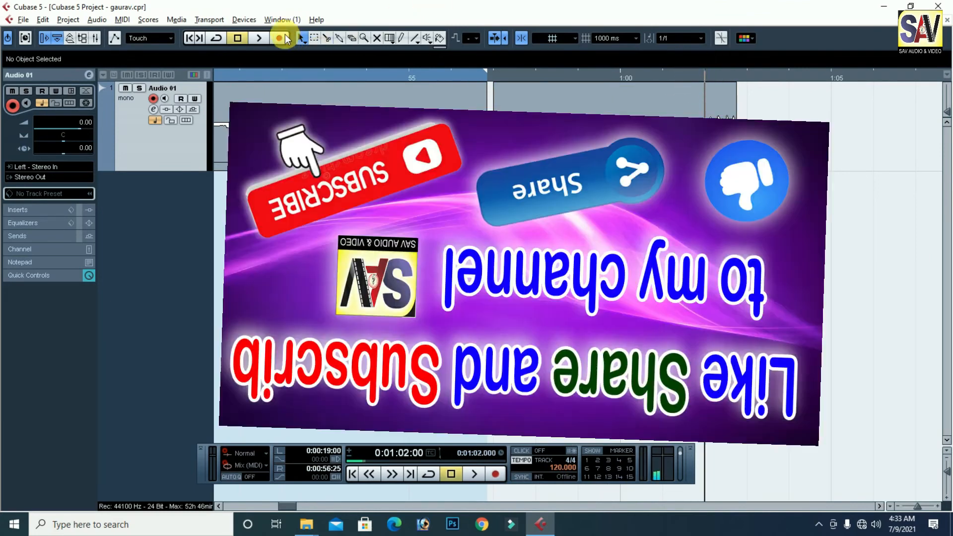
pyautogui.click(279, 37)
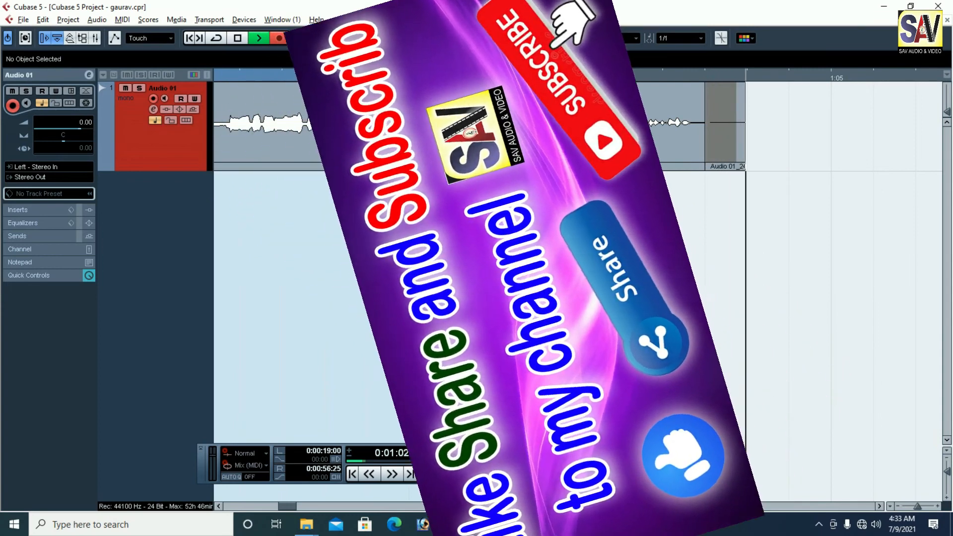
pyautogui.press('g')
pyautogui.press('g')
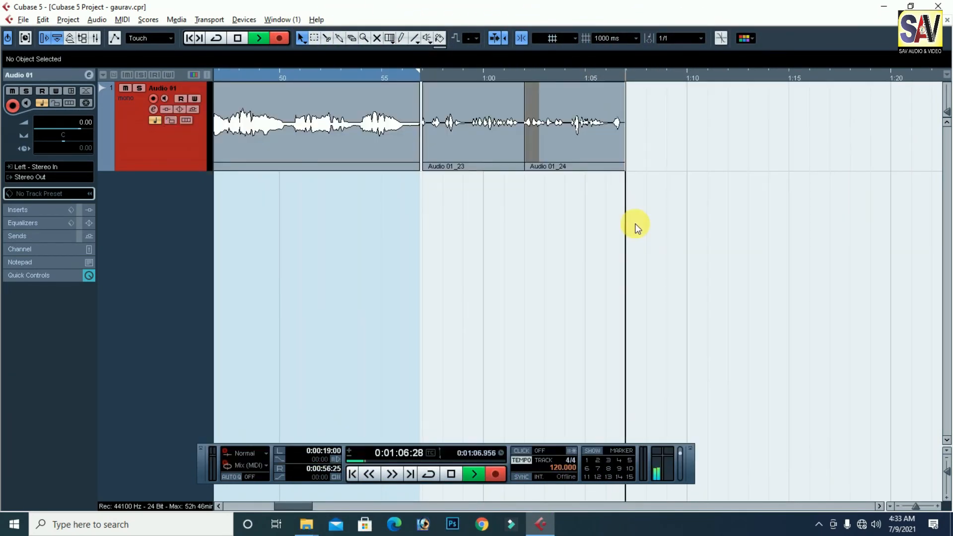
pyautogui.press('space')
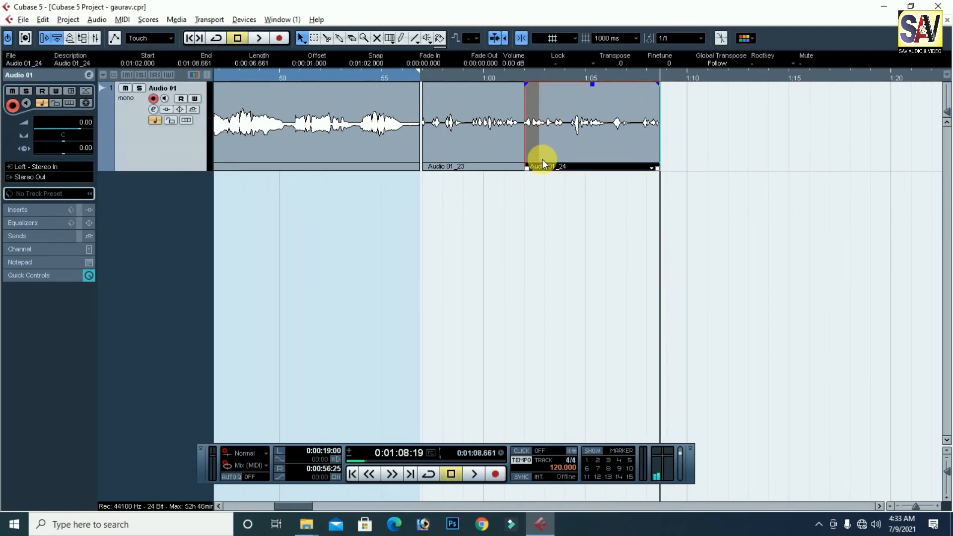
# Extend the latest clip's start back to 1:01 and play the pre-recorded audio from there to about 1:02.7.
pyautogui.moveTo(526, 169); pyautogui.dragTo(453, 159)
pyautogui.click(495, 78)
pyautogui.moveTo(495, 77); pyautogui.dragTo(503, 159)
pyautogui.click(555, 119)
pyautogui.moveTo(533, 75); pyautogui.dragTo(540, 121)
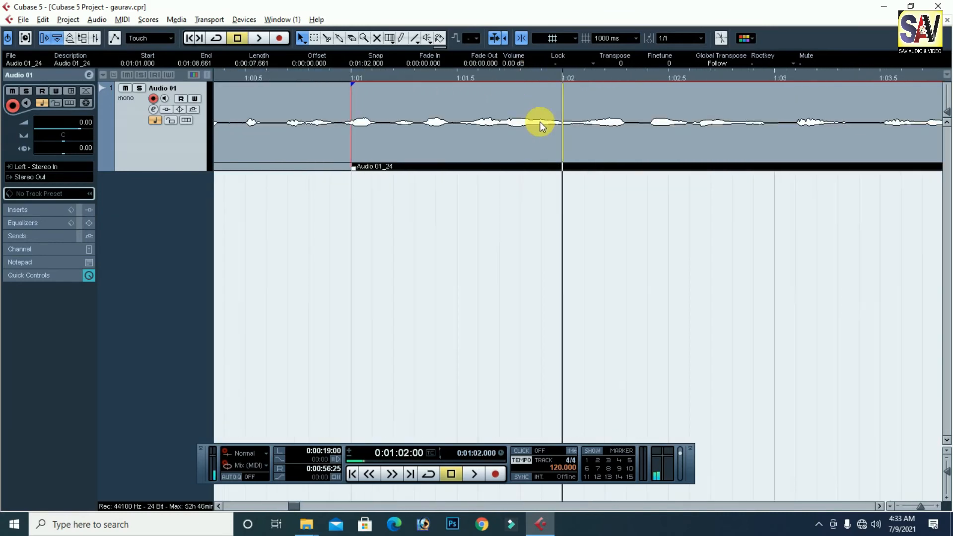
pyautogui.moveTo(564, 87); pyautogui.dragTo(377, 69)
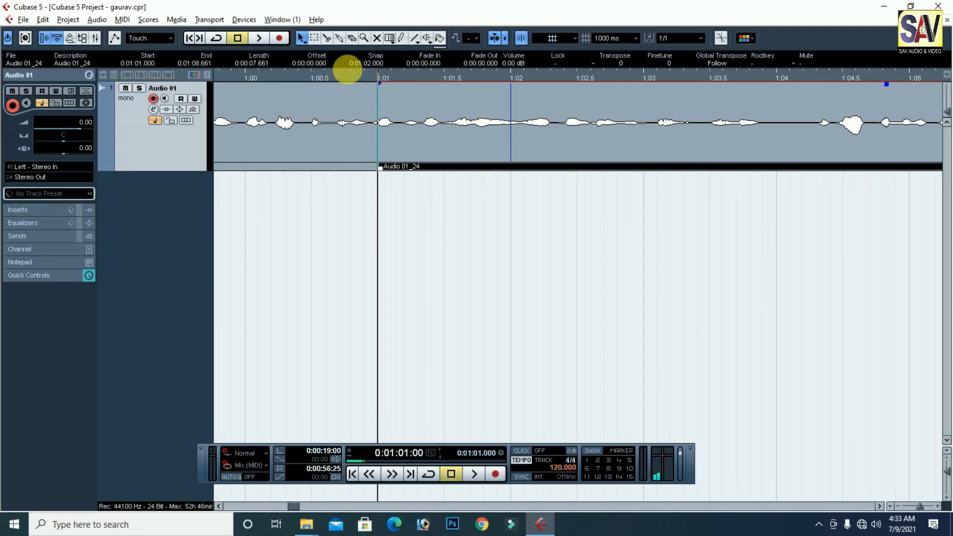
pyautogui.press('space')
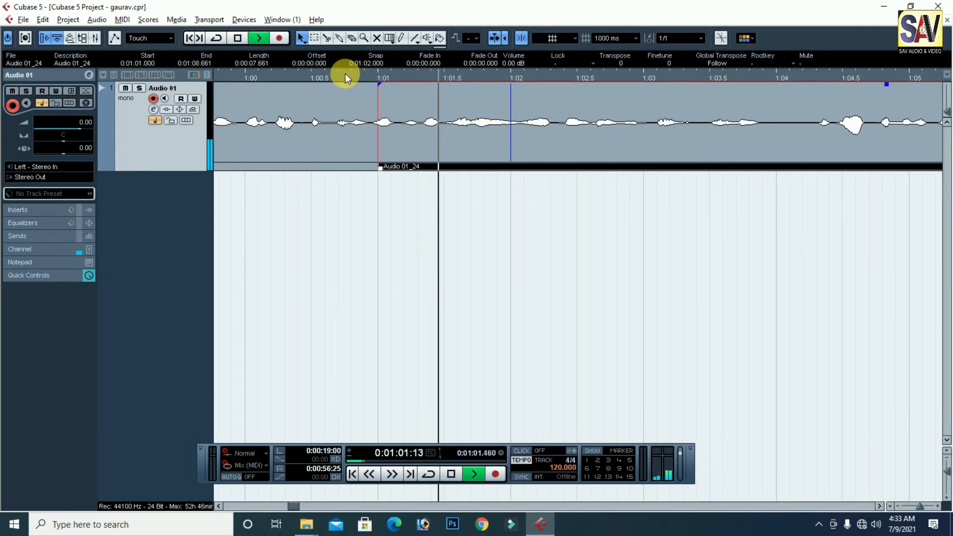
pyautogui.press('space')
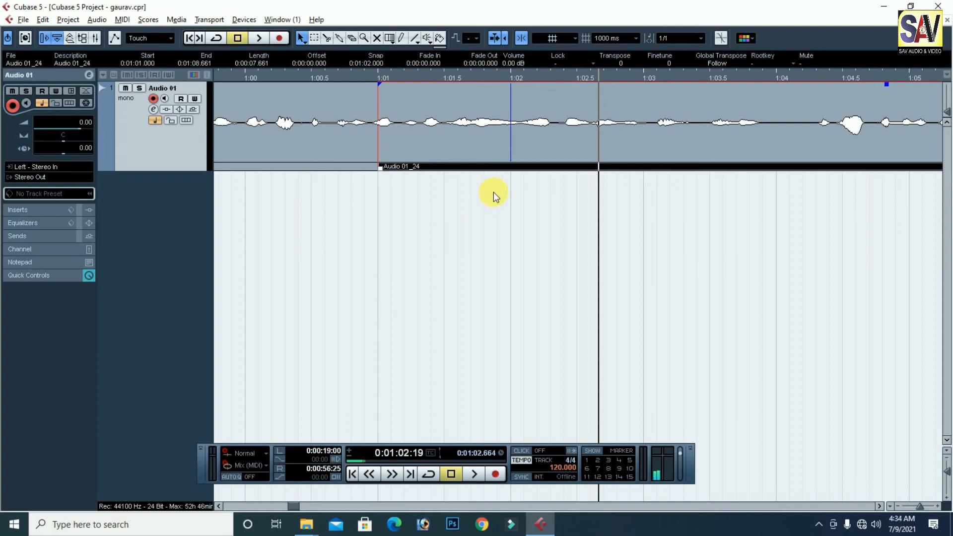
# Enable Stationary Cursors in the Transport preferences, apply the change and close the dialog.
pyautogui.click(23, 19)
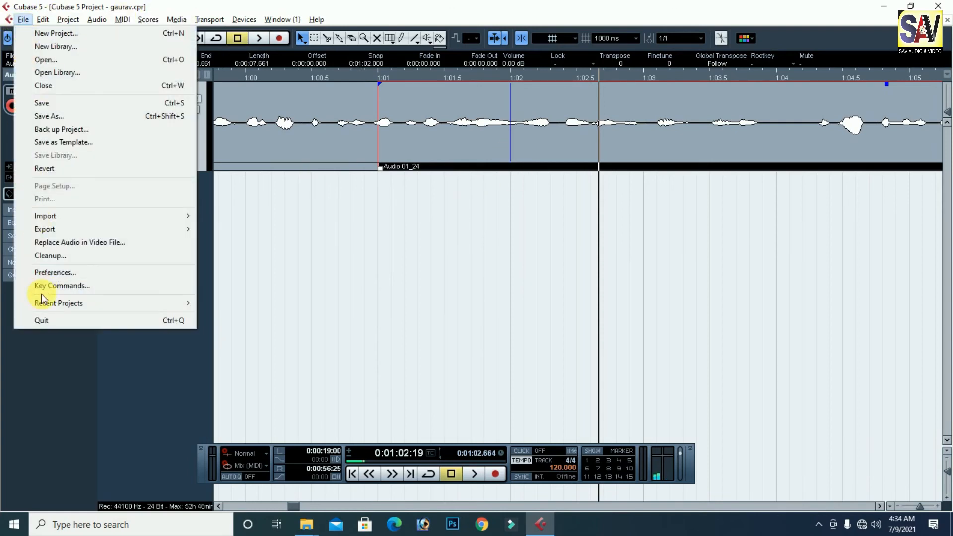
pyautogui.click(65, 272)
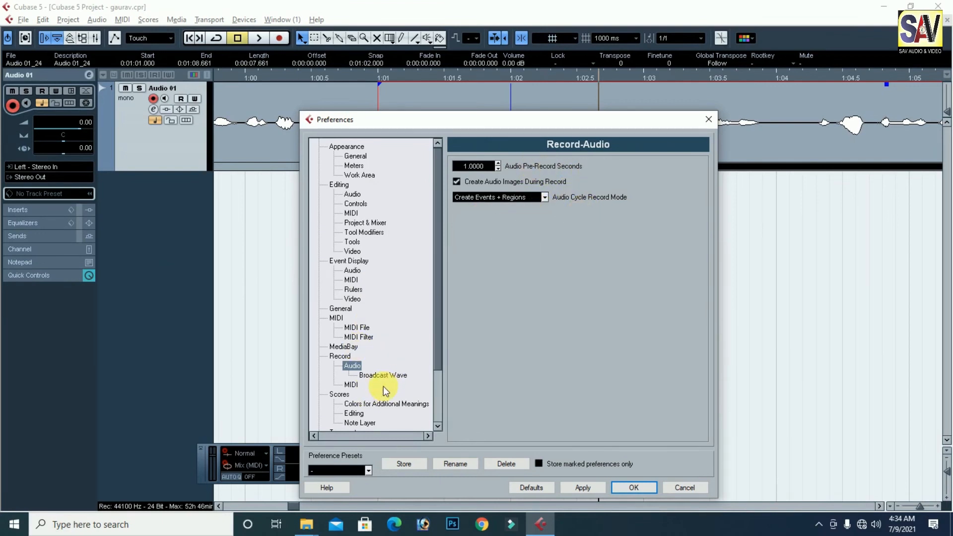
pyautogui.moveTo(437, 326); pyautogui.dragTo(436, 412)
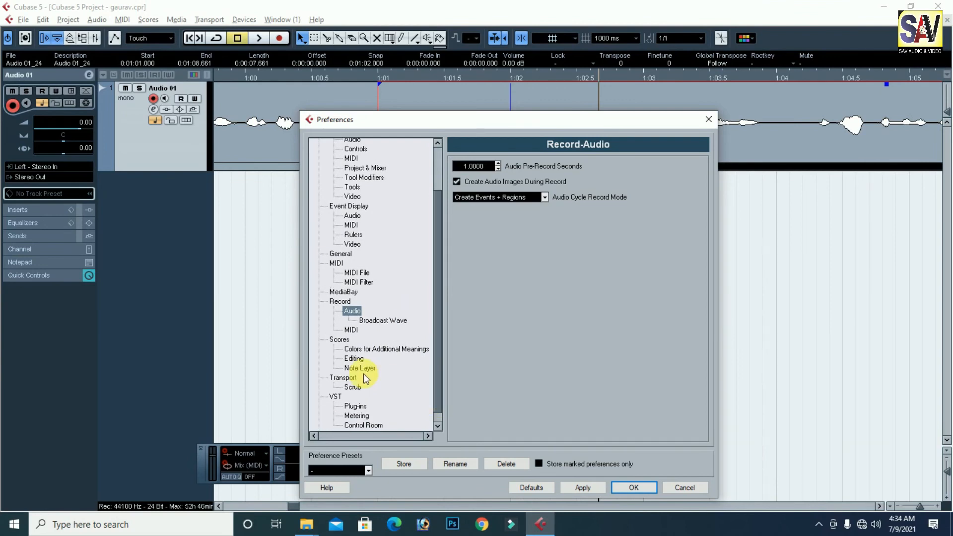
pyautogui.click(347, 380)
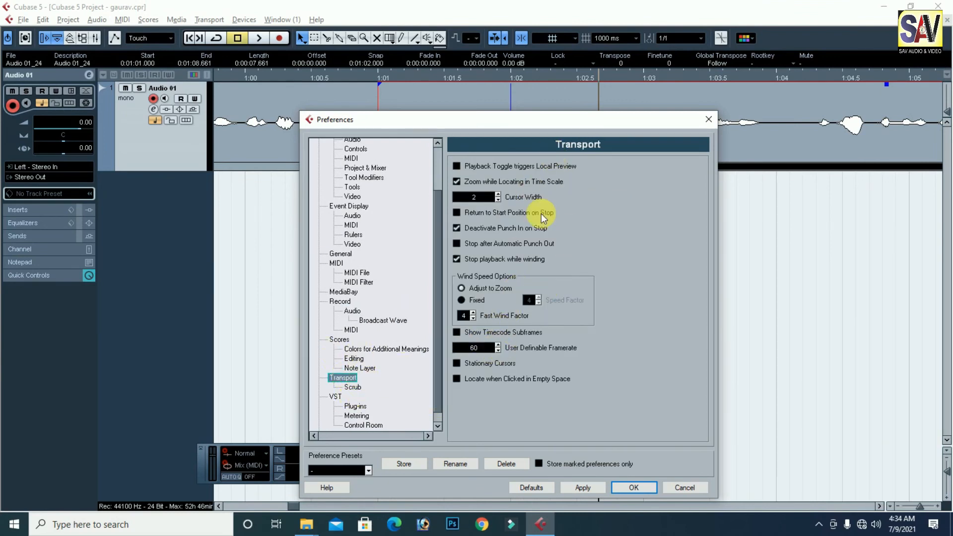
pyautogui.moveTo(503, 121); pyautogui.dragTo(493, 90)
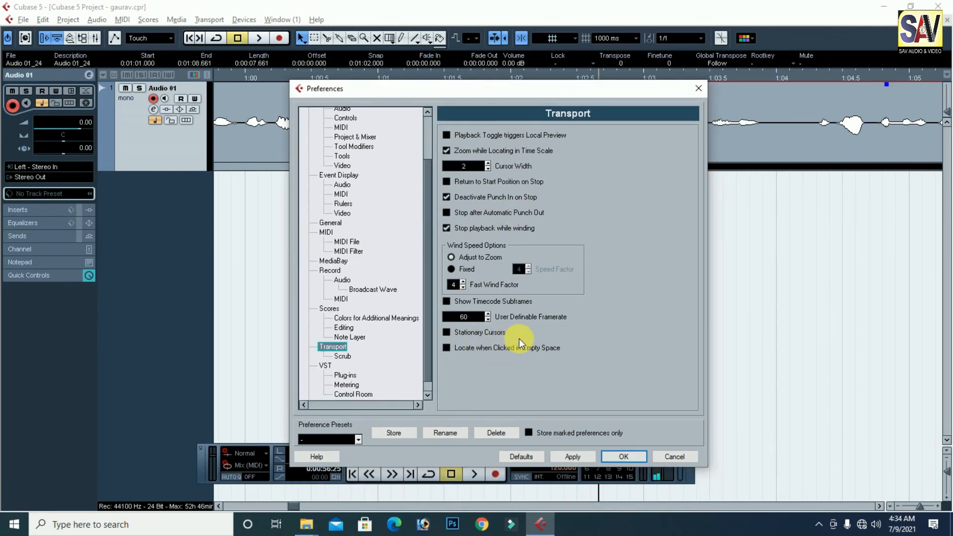
pyautogui.click(446, 333)
pyautogui.moveTo(554, 90); pyautogui.dragTo(519, 84)
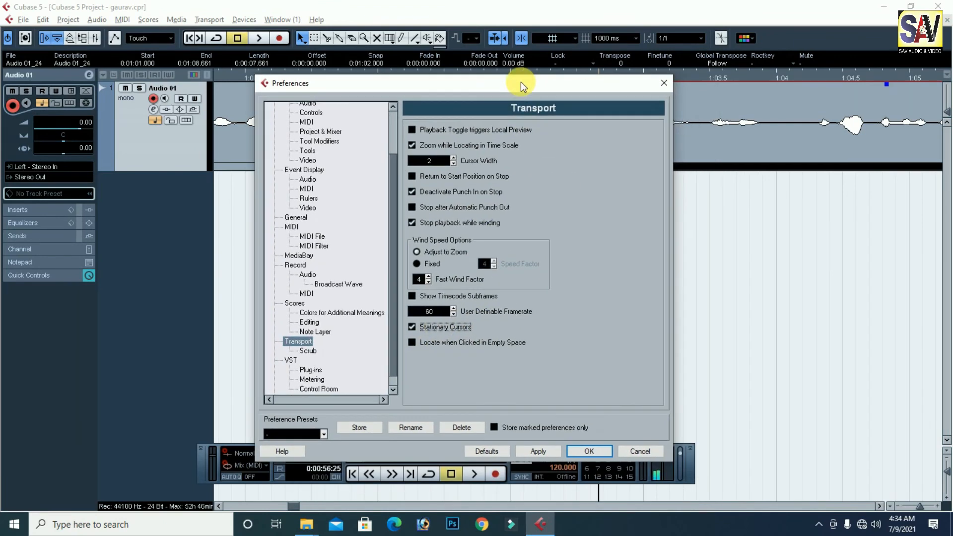
pyautogui.click(541, 451)
pyautogui.click(589, 455)
# Play the project from about 1:02.7 to 1:11.6 to check the stationary cursor at different horizontal zoom levels.
pyautogui.press('space')
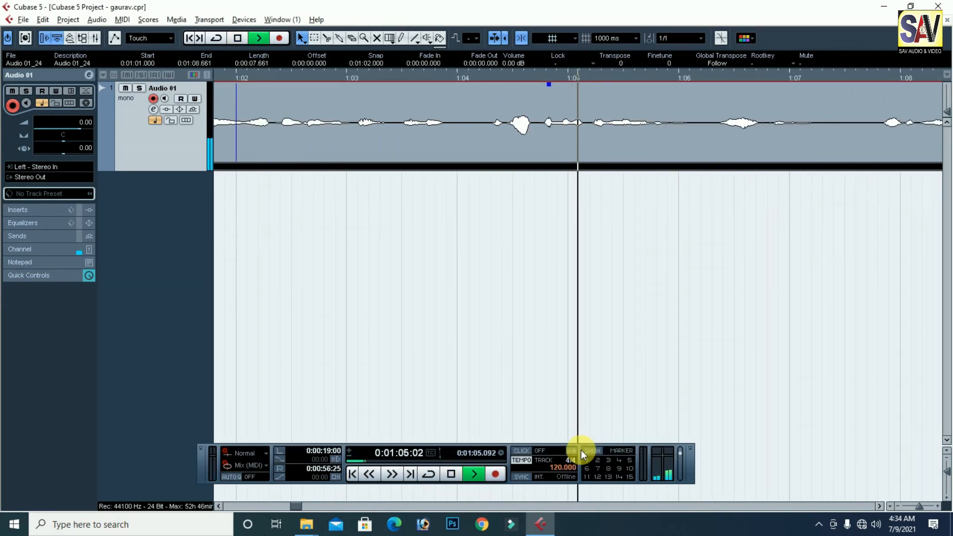
pyautogui.press('g')
pyautogui.press('g')
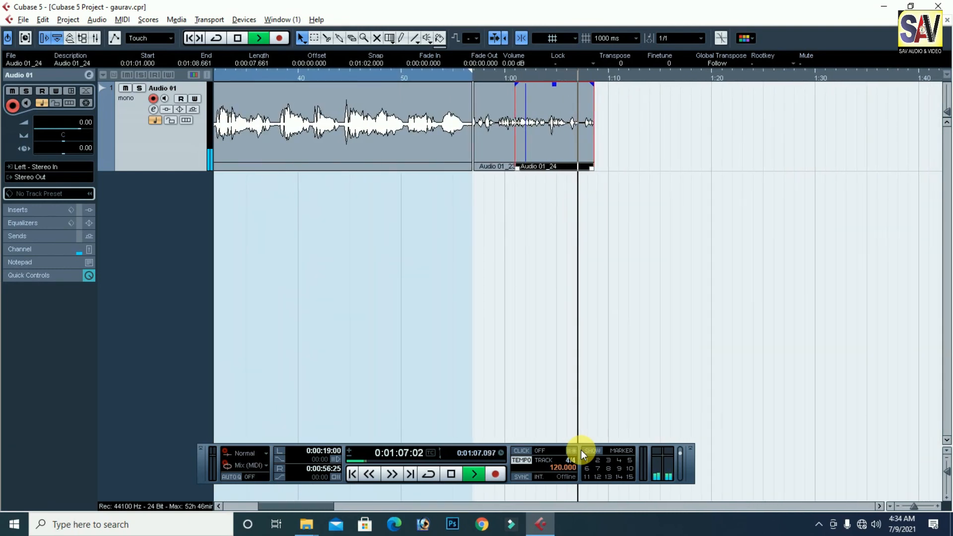
pyautogui.press('h')
pyautogui.press('h')
pyautogui.press('h')
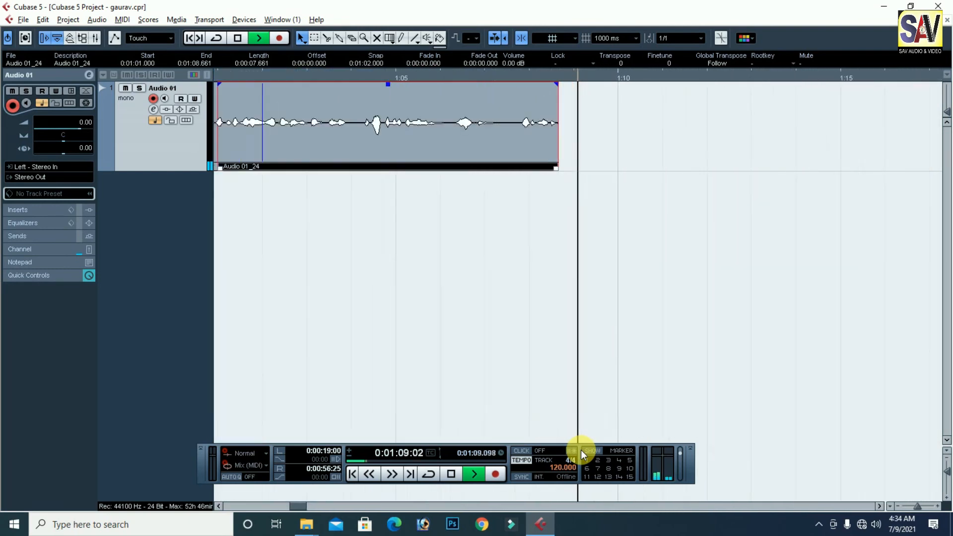
pyautogui.press('g')
pyautogui.press('g')
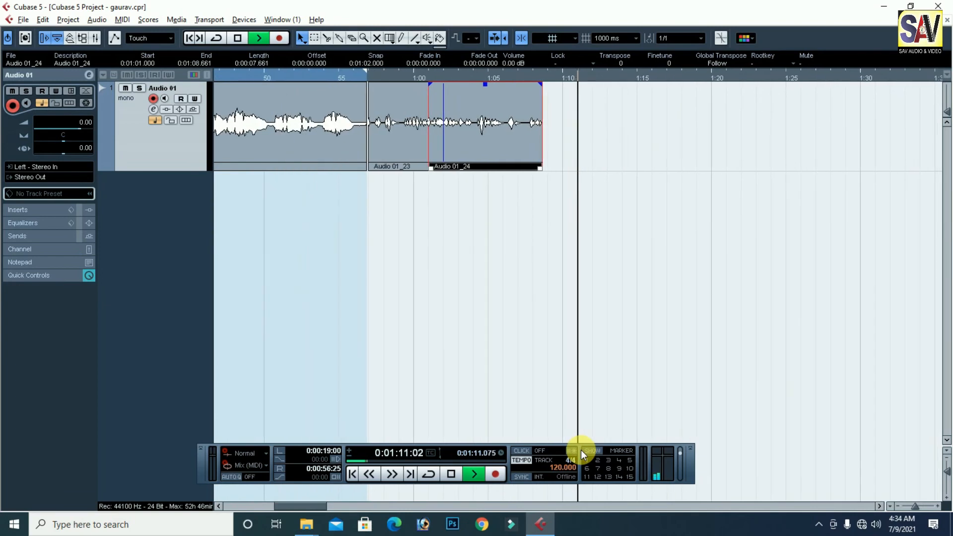
pyautogui.press('space')
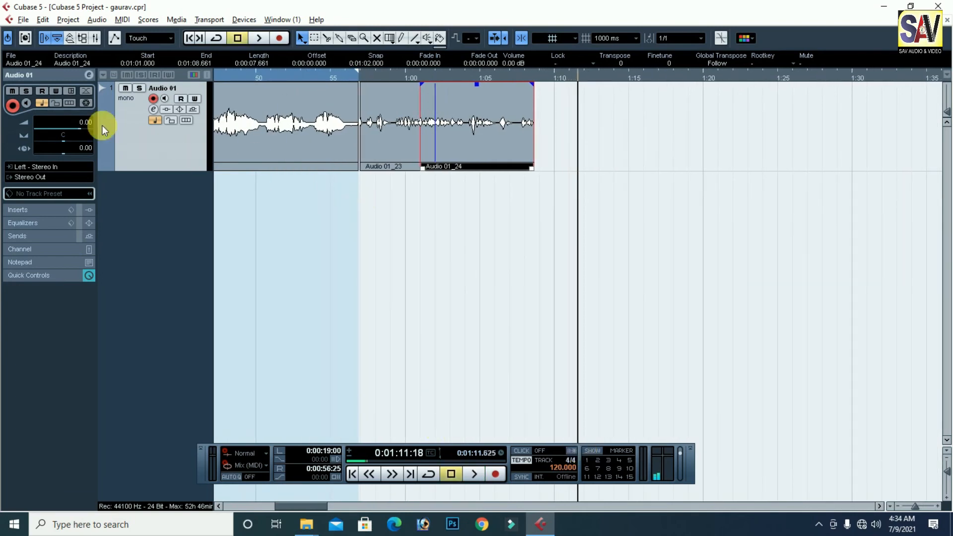
# Review the Stationary Cursors option in the Transport preferences and close the dialog without making changes.
pyautogui.click(23, 20)
pyautogui.click(70, 273)
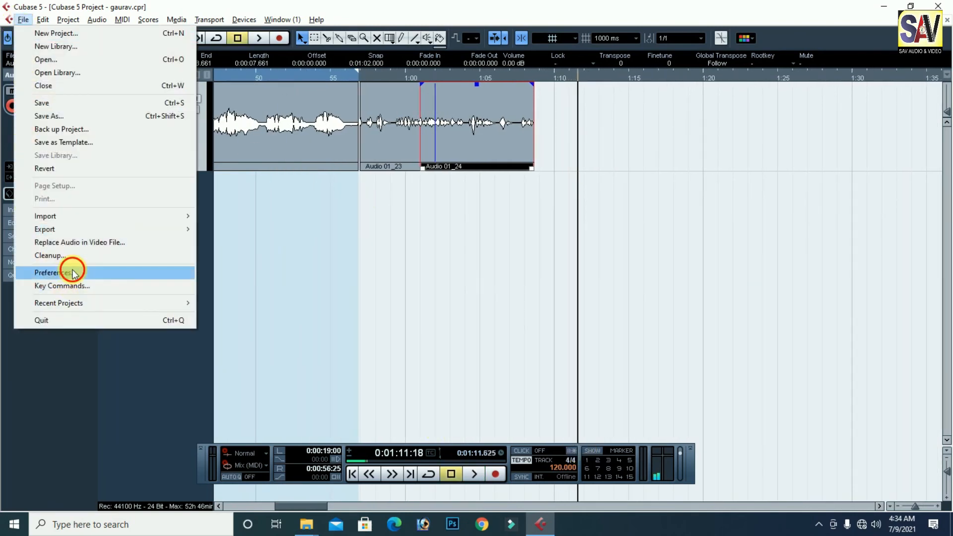
pyautogui.moveTo(393, 322); pyautogui.dragTo(395, 367)
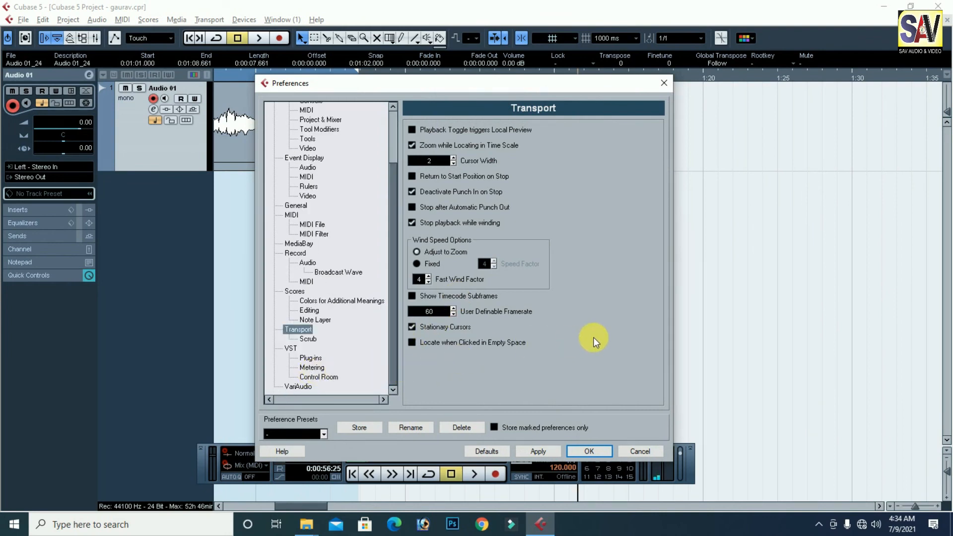
pyautogui.click(631, 451)
# Reopen the most recent project, discarding the unsaved changes and deleting the newly recorded audio files.
pyautogui.click(23, 19)
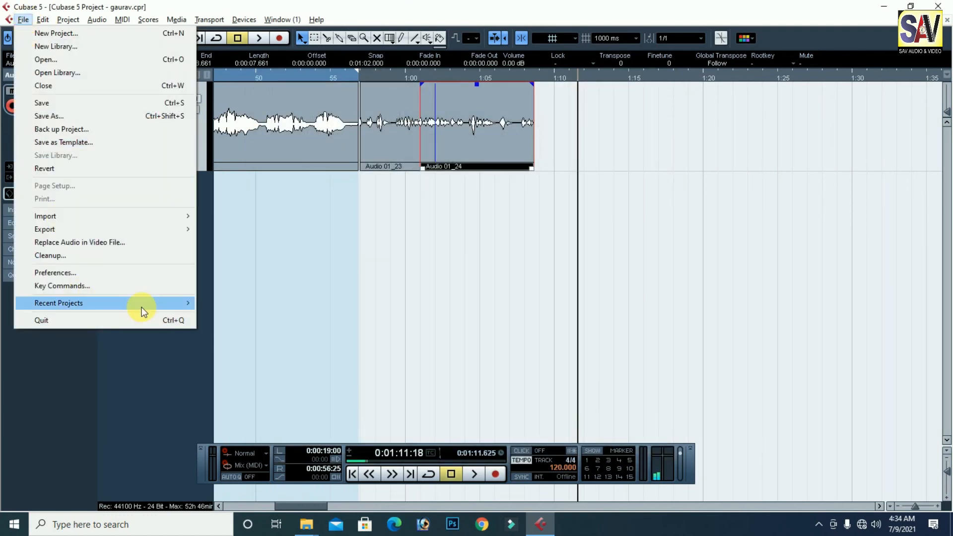
pyautogui.moveTo(141, 307)
pyautogui.click(287, 147)
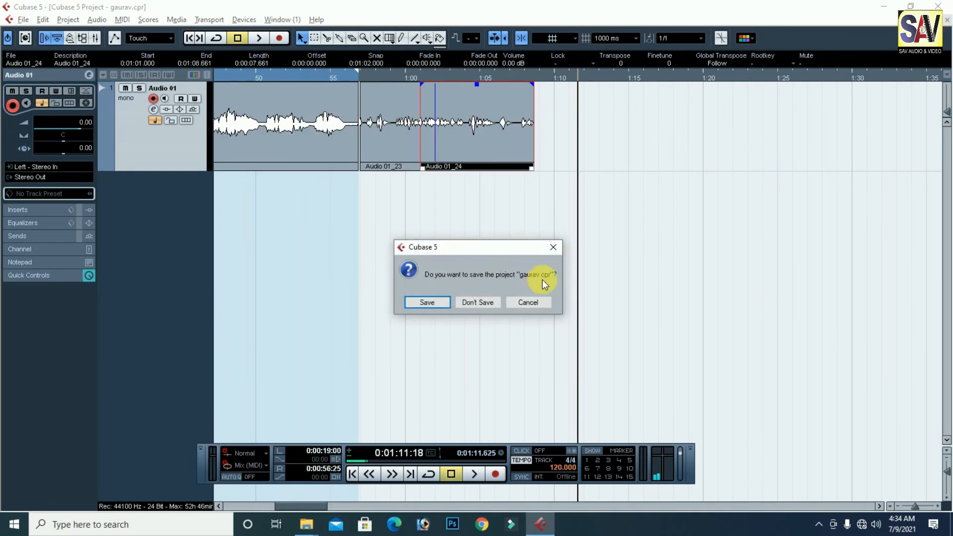
pyautogui.click(477, 301)
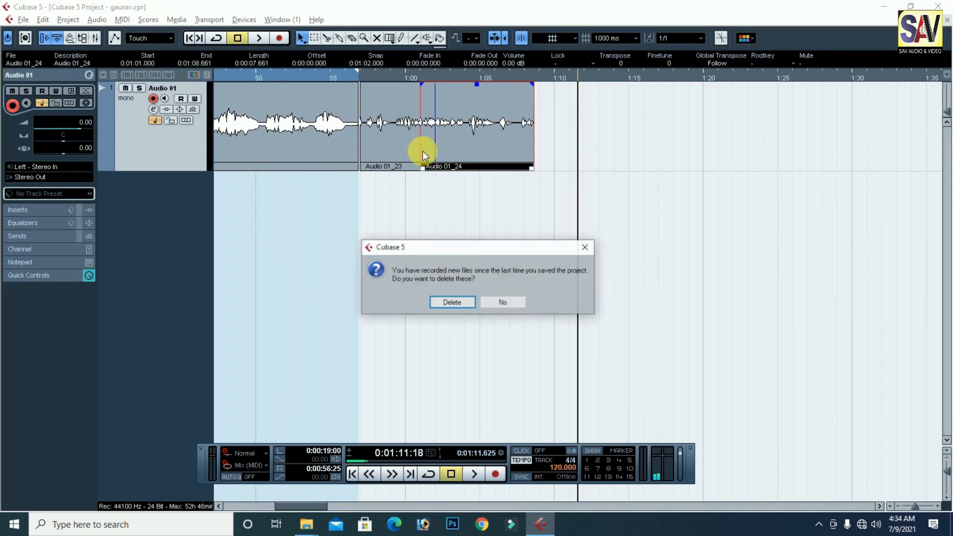
pyautogui.click(452, 302)
pyautogui.click(9, 20)
pyautogui.moveTo(72, 303)
pyautogui.click(266, 147)
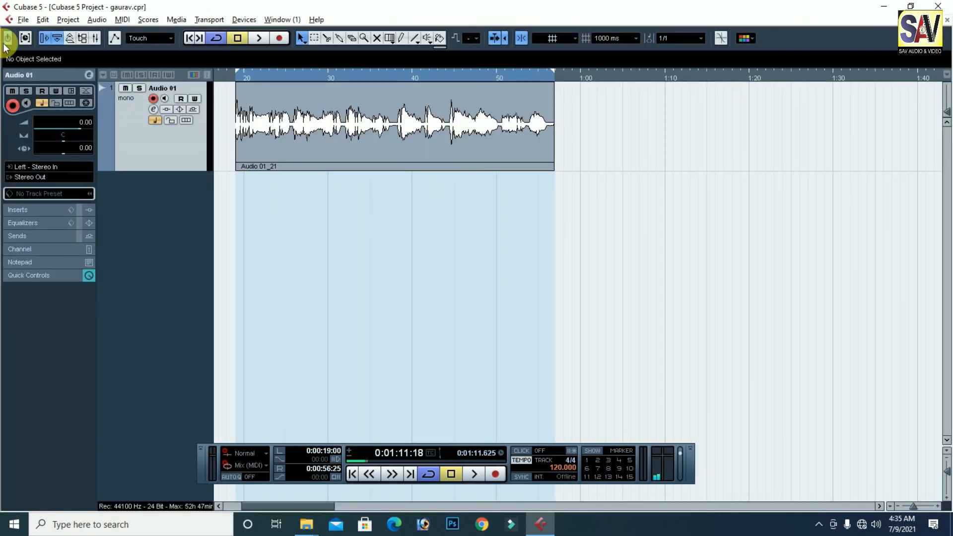
# Review the list of recent projects without opening another one.
pyautogui.click(23, 21)
pyautogui.moveTo(86, 301)
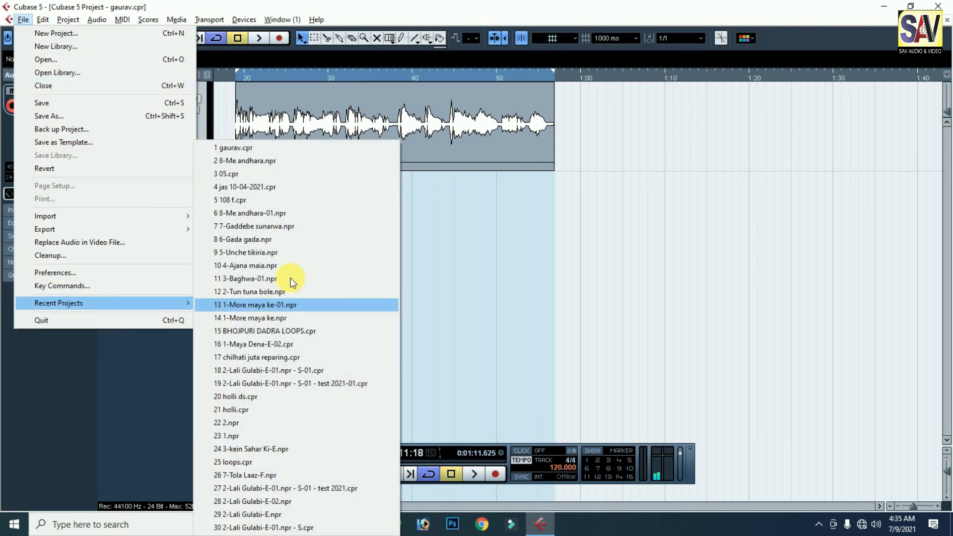
pyautogui.click(243, 5)
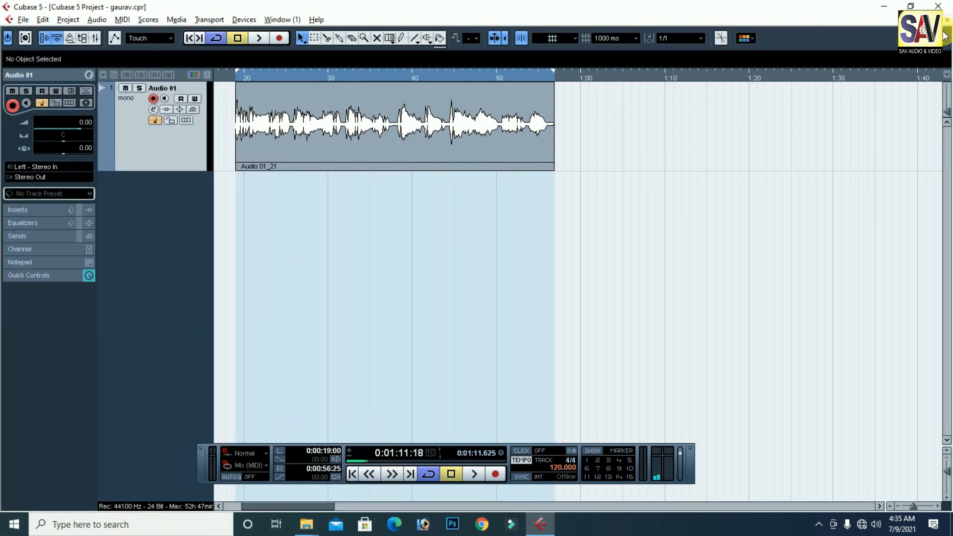
# Quit Cubase 5 and return to the Windows desktop.
pyautogui.click(68, 19)
pyautogui.click(24, 20)
pyautogui.click(23, 19)
pyautogui.click(79, 324)
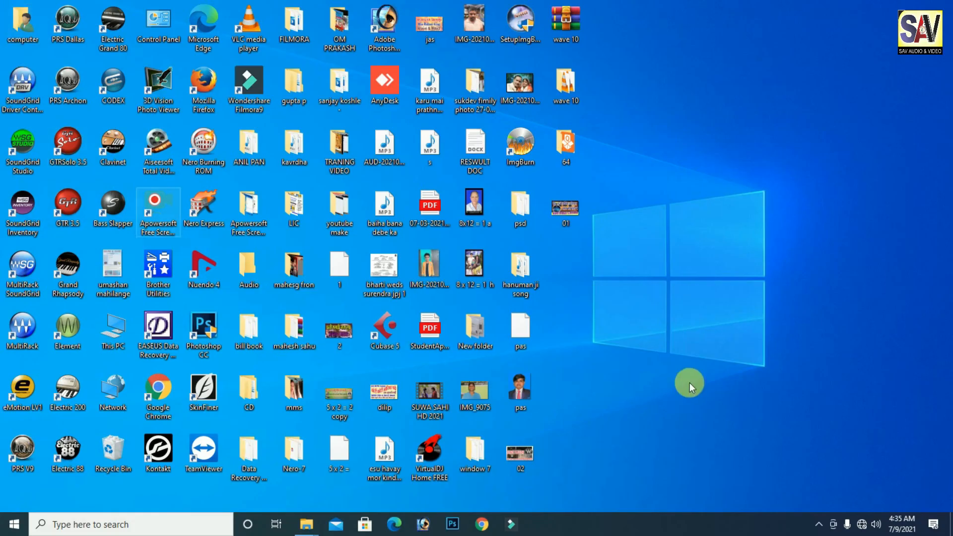
pyautogui.rightClick(649, 327)
pyautogui.click(648, 323)
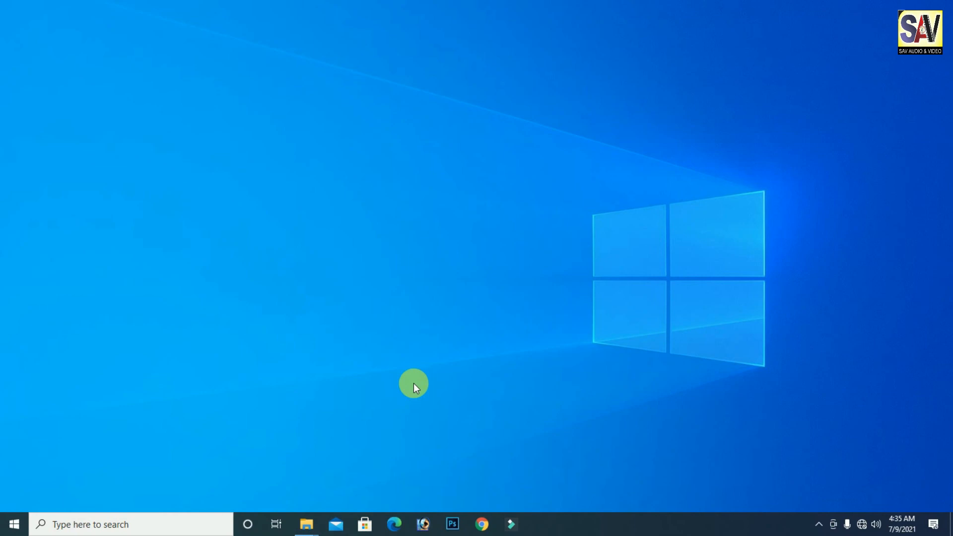